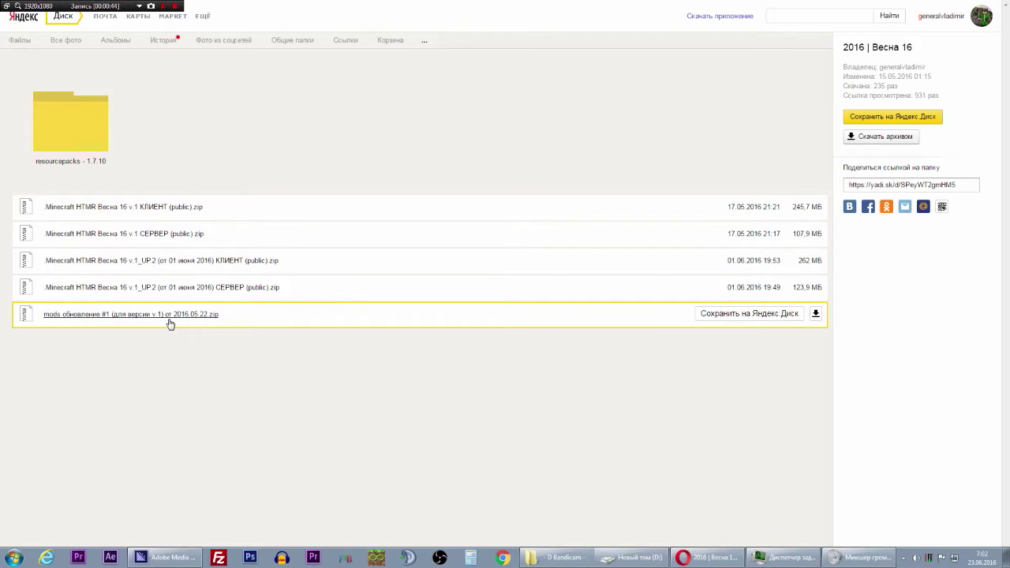
Step: Look through the contents of the mods обновление #1 archive and the resourcepacks - 1.7.10 folder
left_click(398, 320)
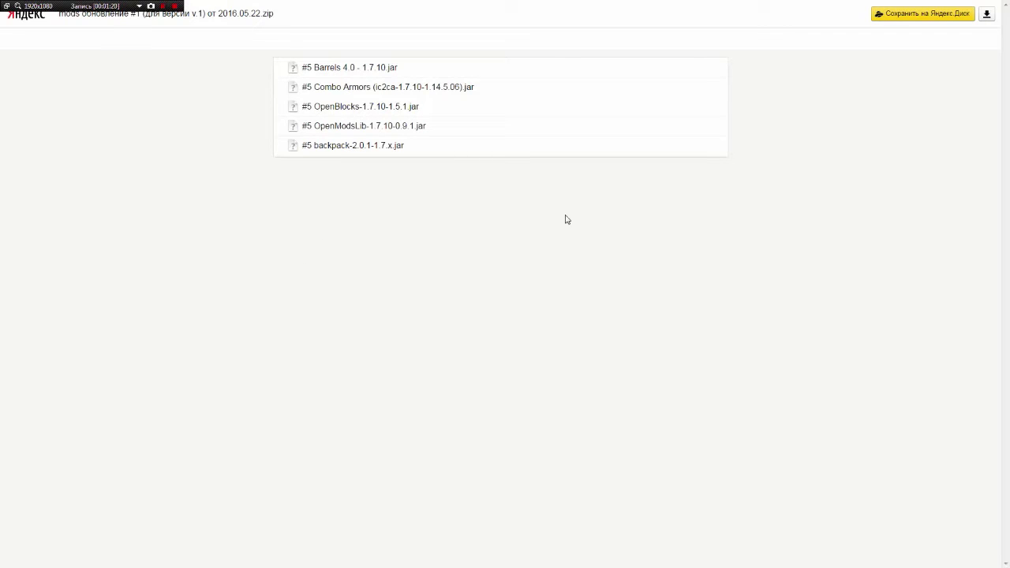
left_click(201, 146)
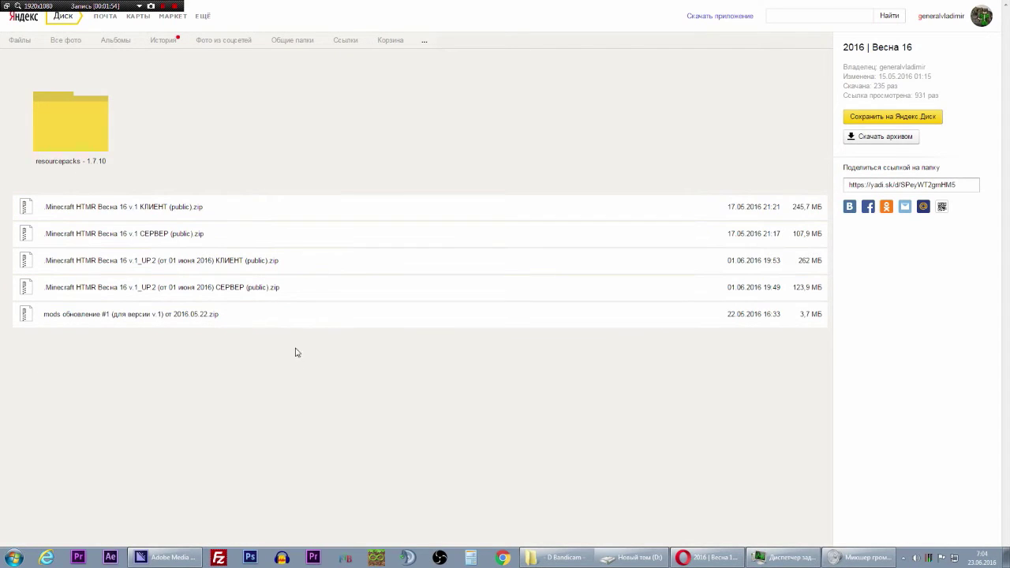
double_click(76, 137)
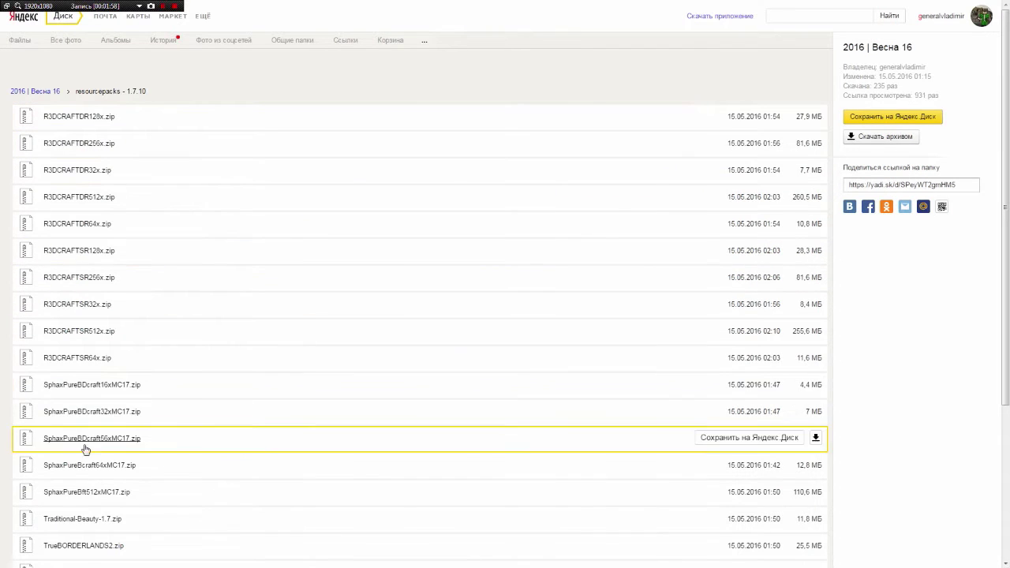
scroll(260, 412, "down", 3)
scroll(257, 409, "up", 3)
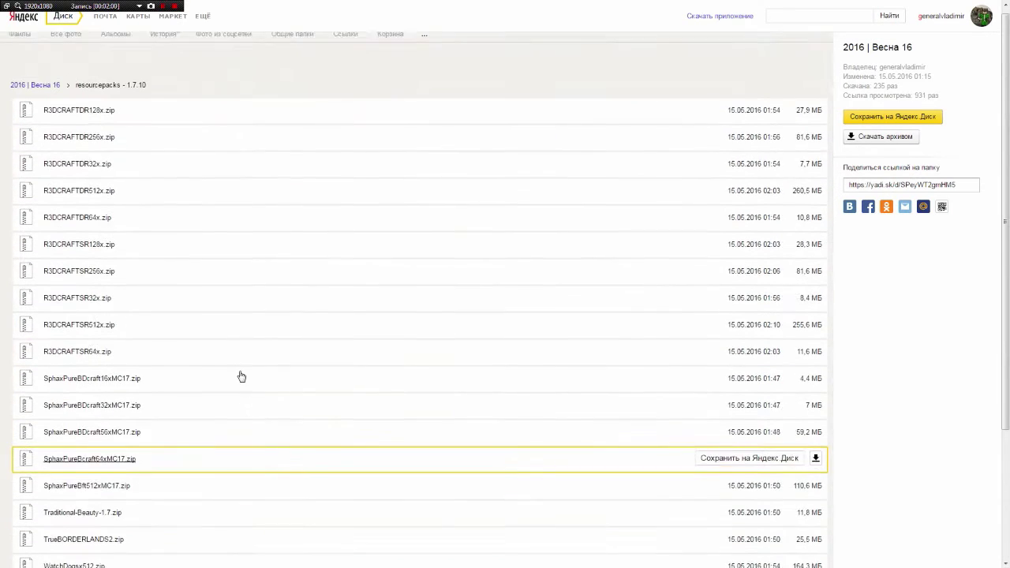
left_click(43, 92)
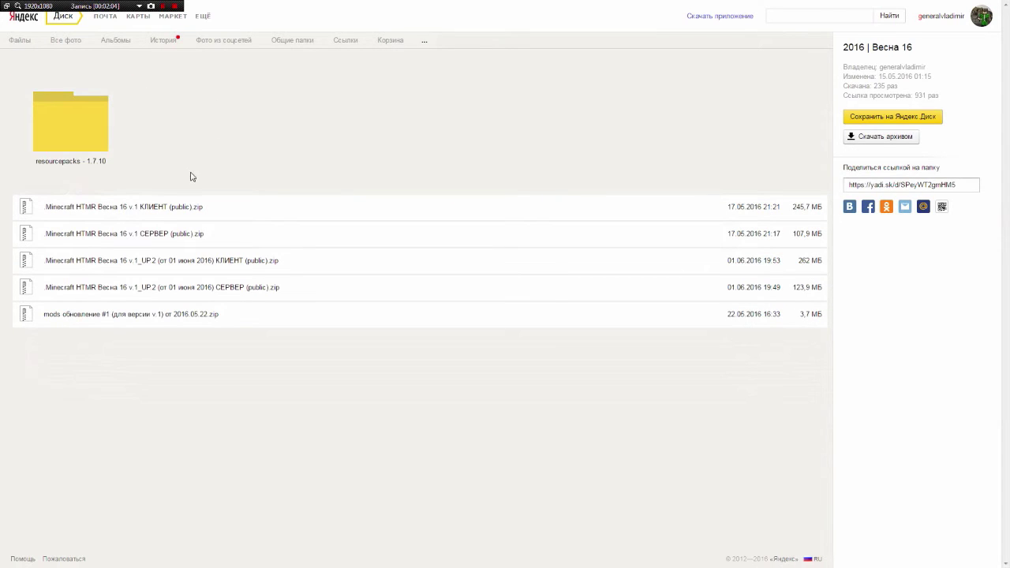
left_click(78, 152)
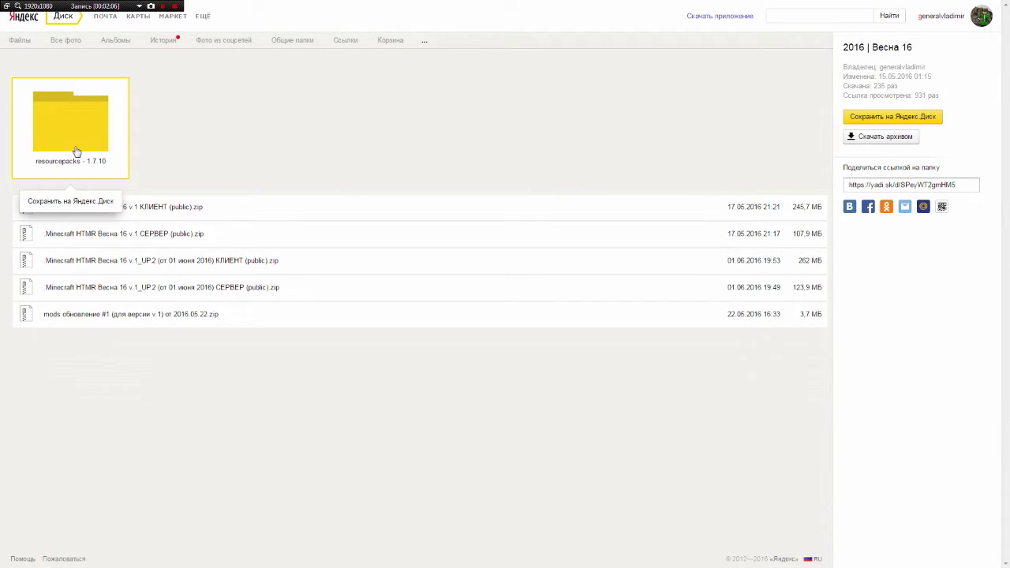
left_click(241, 206)
key("Escape")
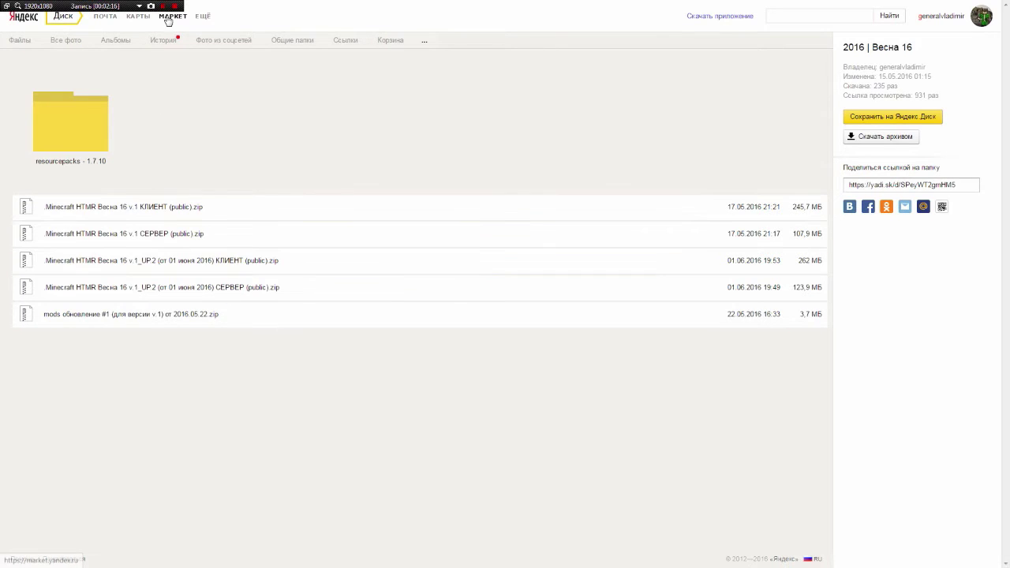
Step: Switch to the ВЕСНА folder in Windows Explorer and extract the entire contents of the КЛИЕНТ archive into it
key("alt+Tab")
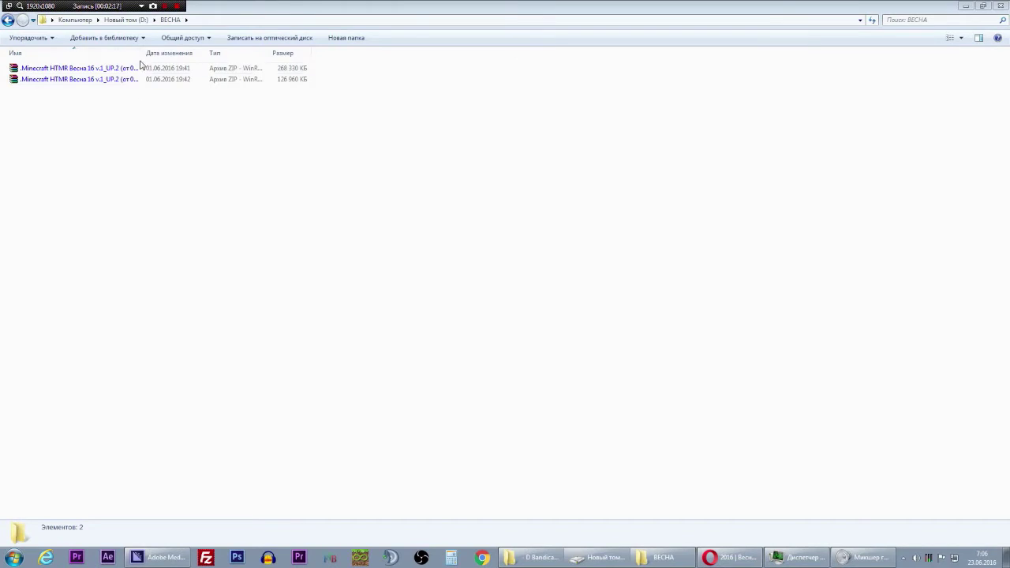
double_click(144, 53)
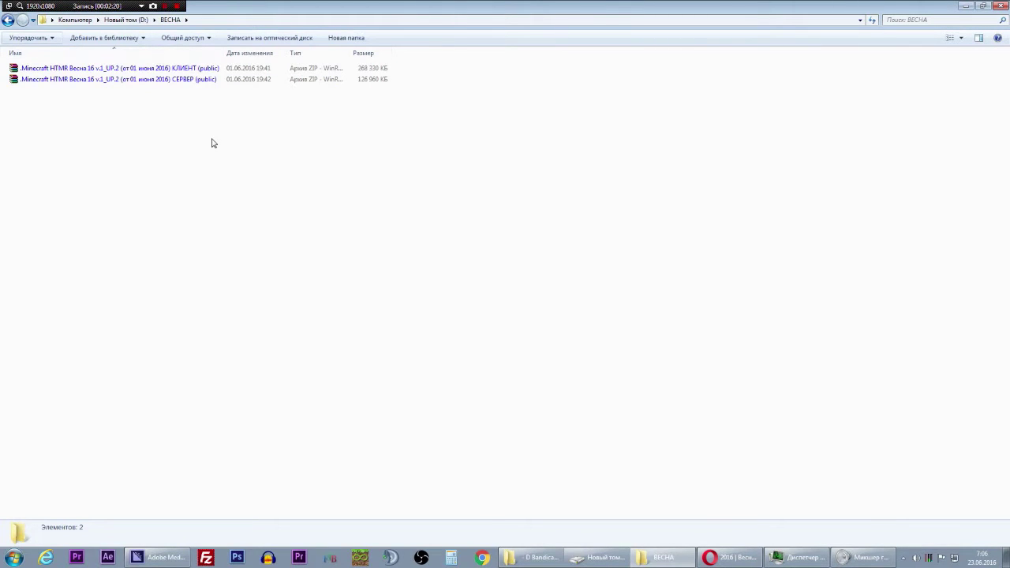
double_click(139, 68)
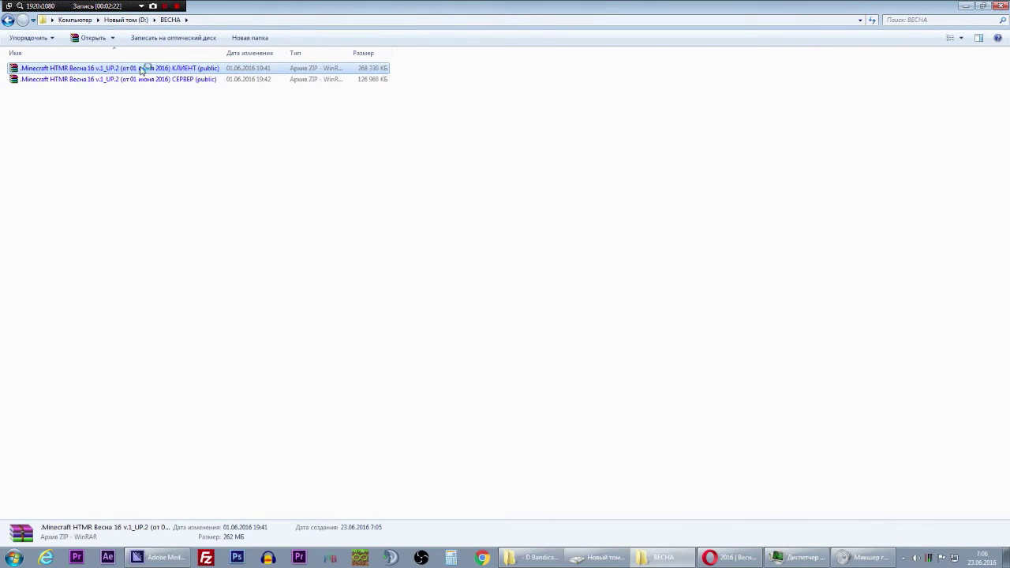
left_click_drag(512, 430, 416, 285)
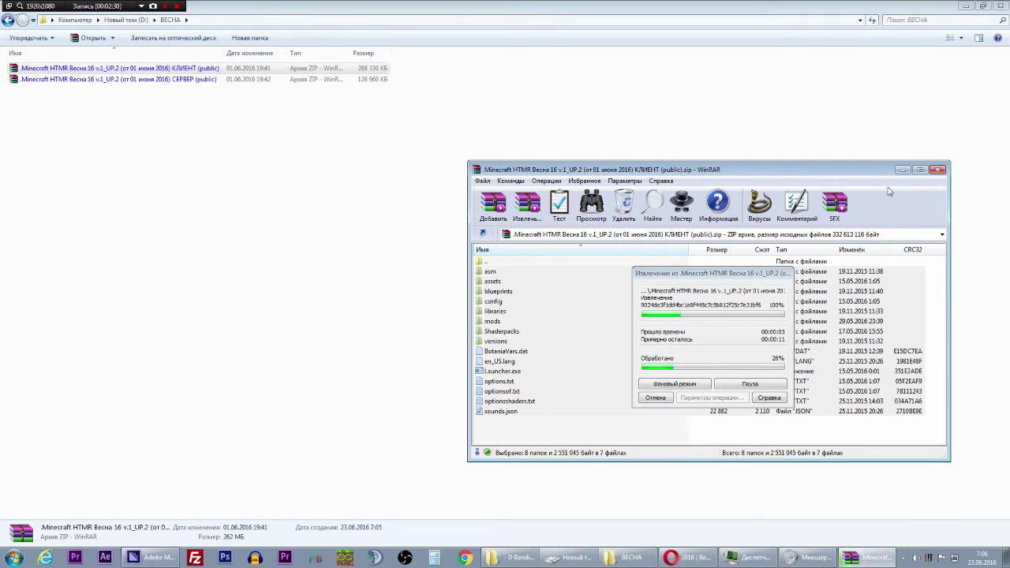
left_click(277, 117)
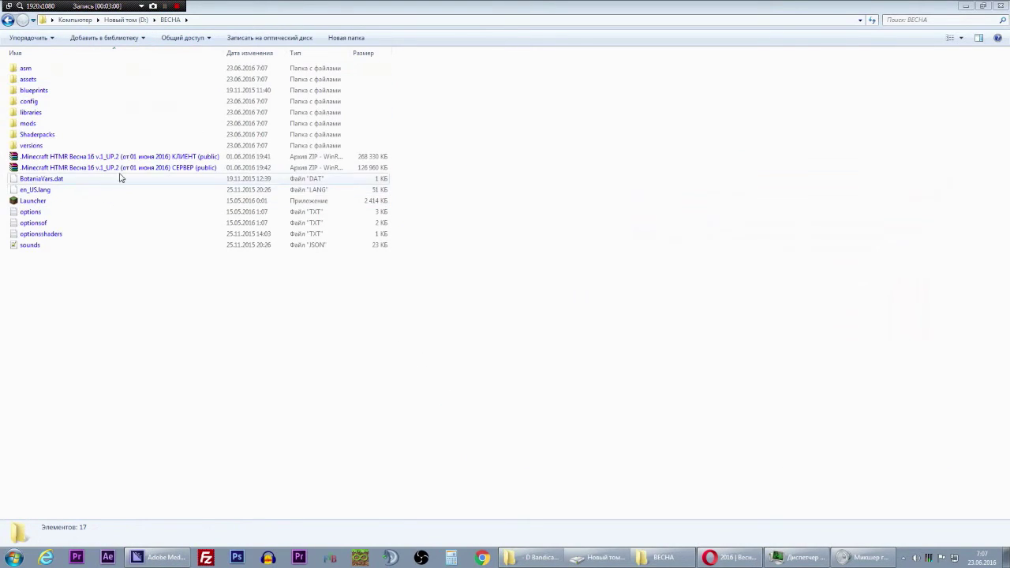
Step: Extract the СЕРВЕР folder from the СЕРВЕР archive into the ВЕСНА folder
double_click(180, 167)
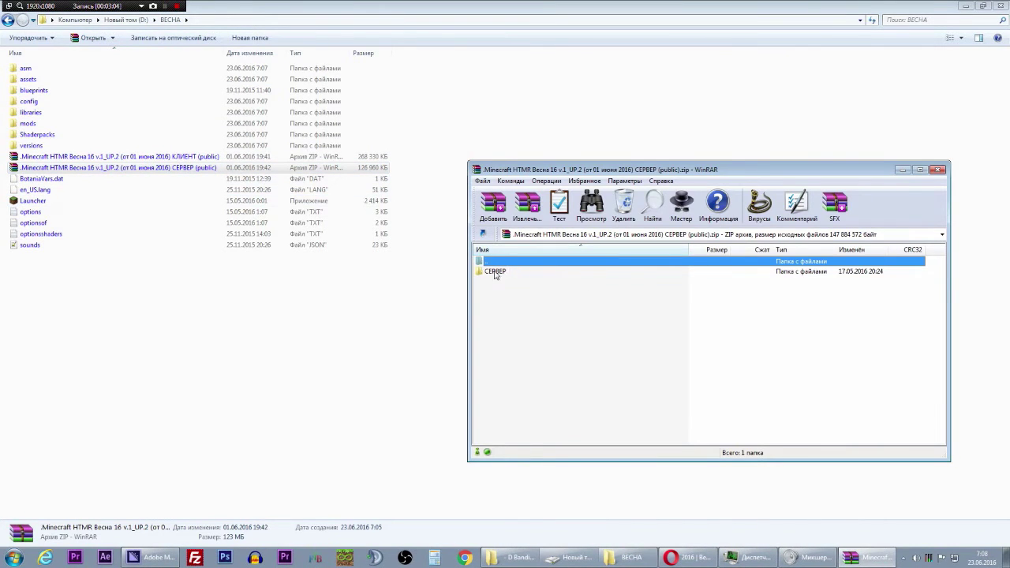
left_click_drag(496, 275, 360, 368)
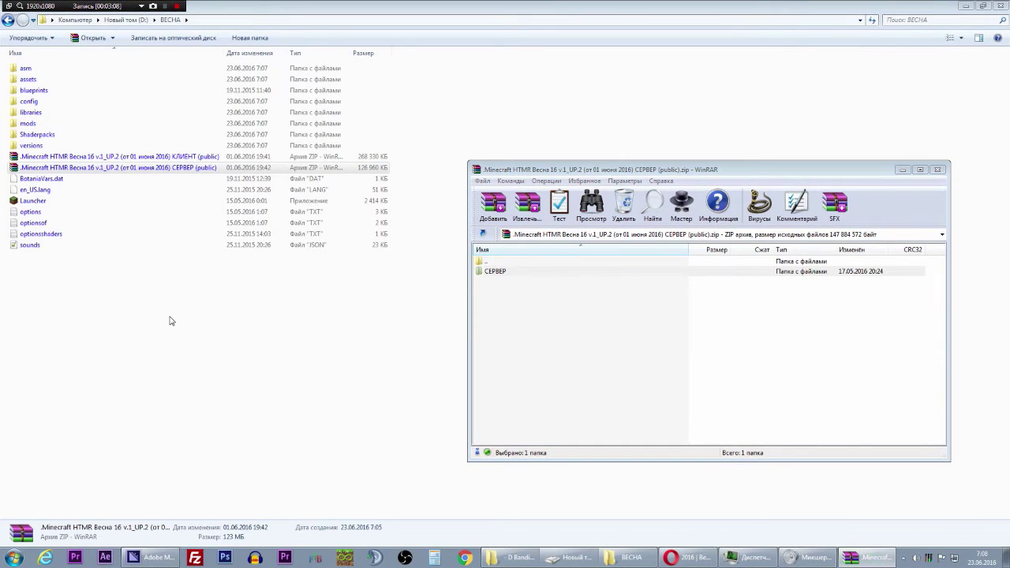
left_click(48, 218)
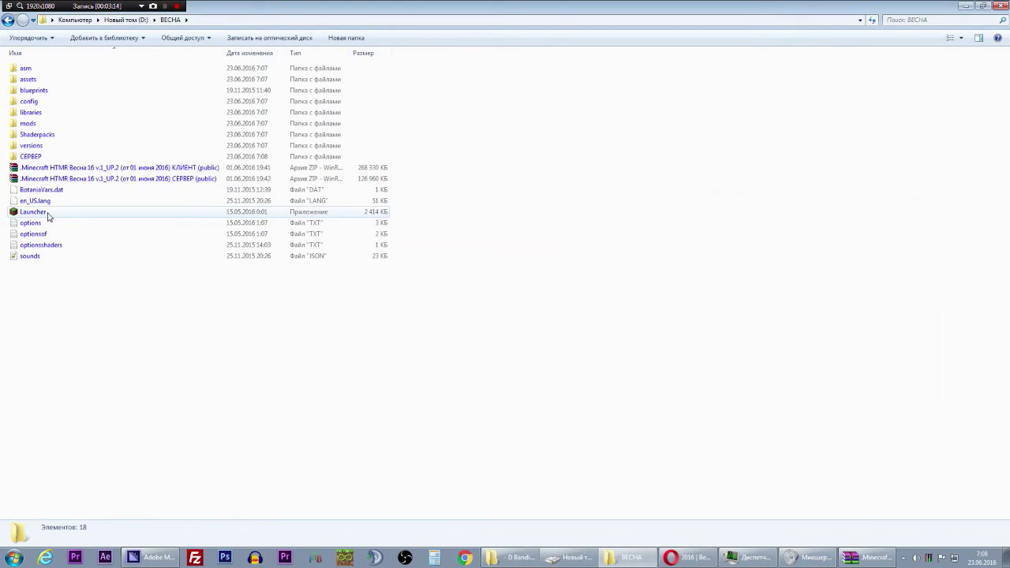
Step: Start Launcher from the ВЕСНА folder and open its additional settings (Дополнительно)
left_click(43, 214)
left_click(100, 411)
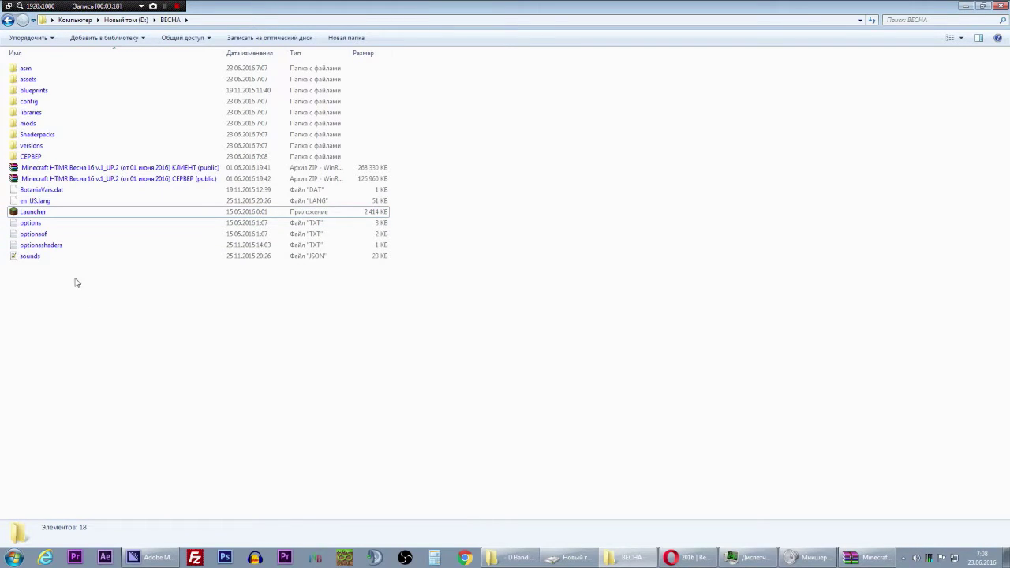
double_click(47, 213)
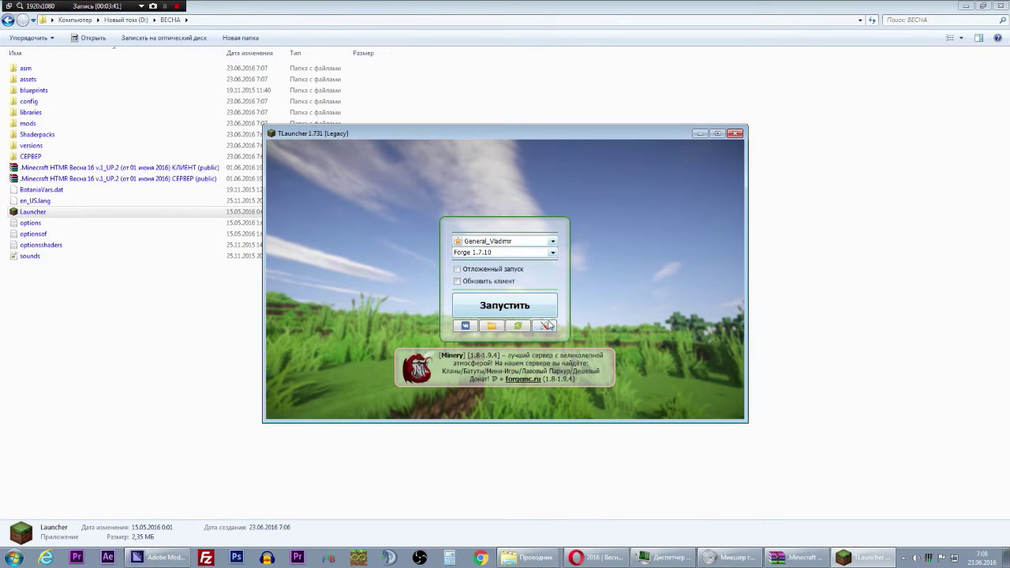
left_click(545, 326)
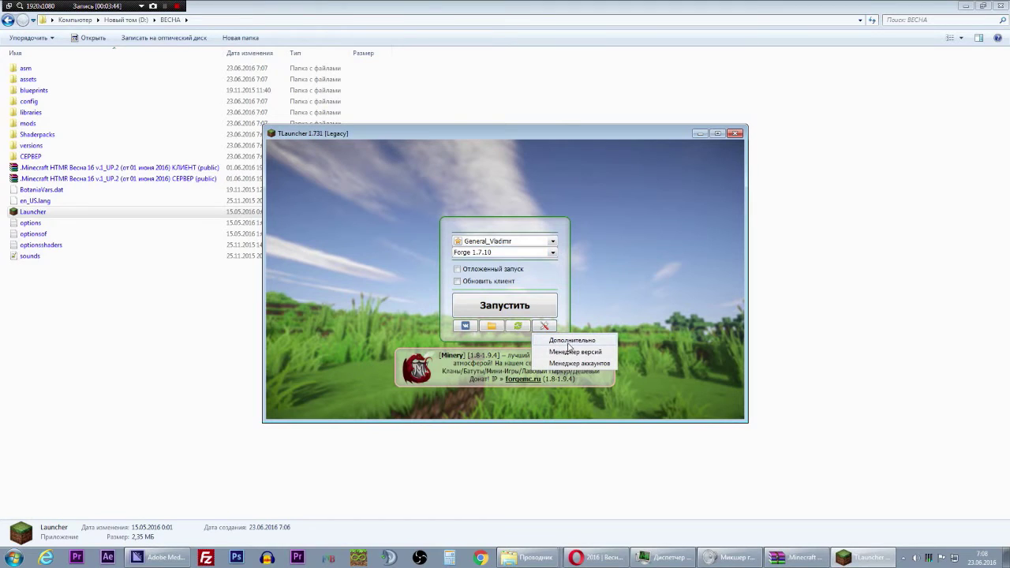
left_click(556, 342)
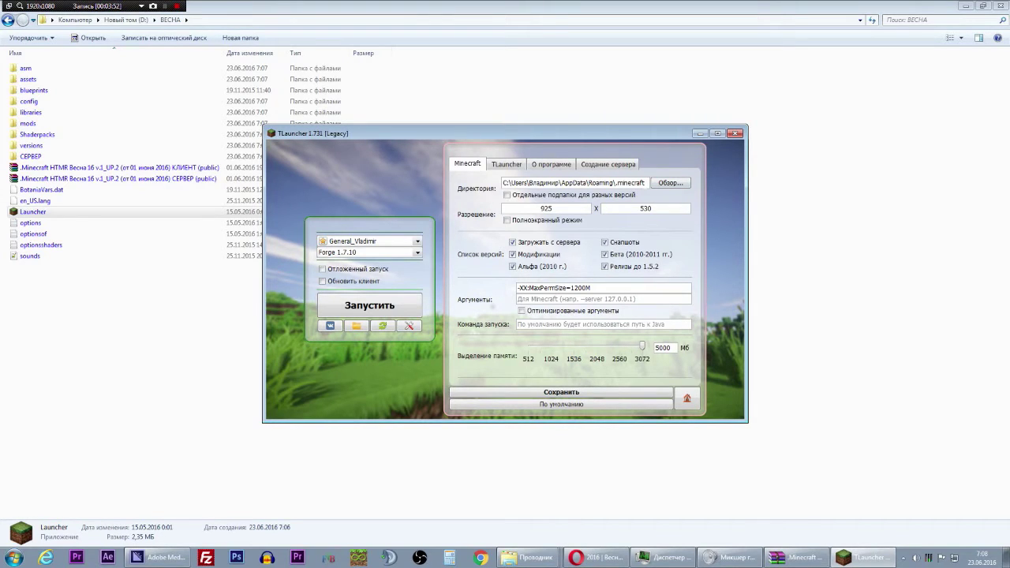
Step: Set the Minecraft directory to D:\ВЕСНА and return to the launcher's main screen
left_click(680, 184)
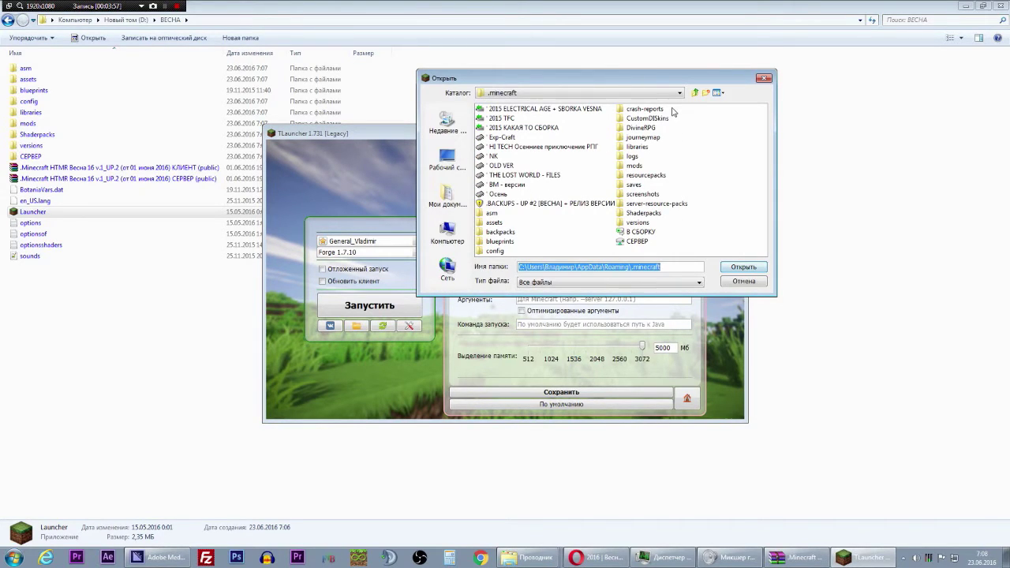
left_click_drag(676, 79, 654, 123)
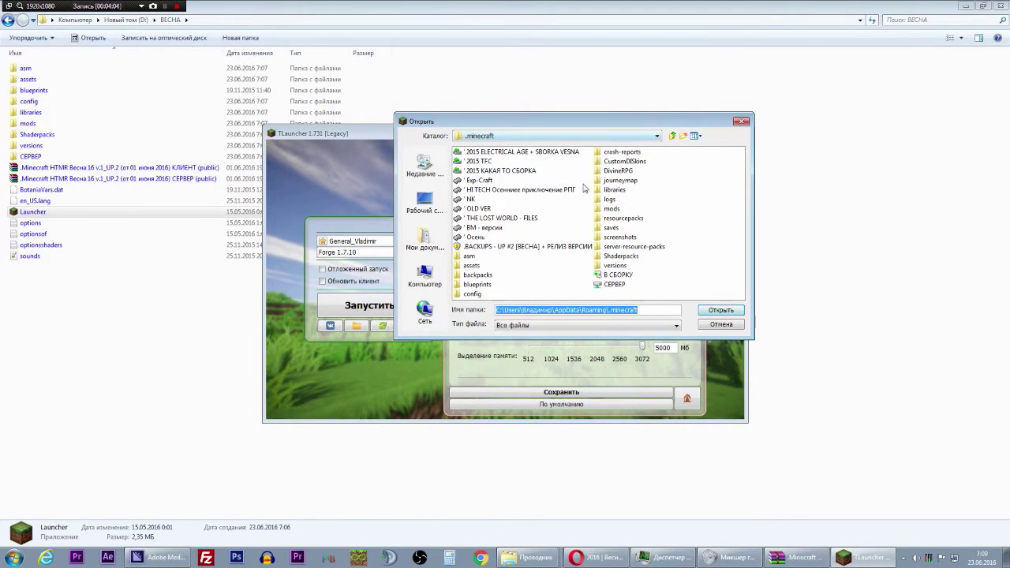
left_click(441, 283)
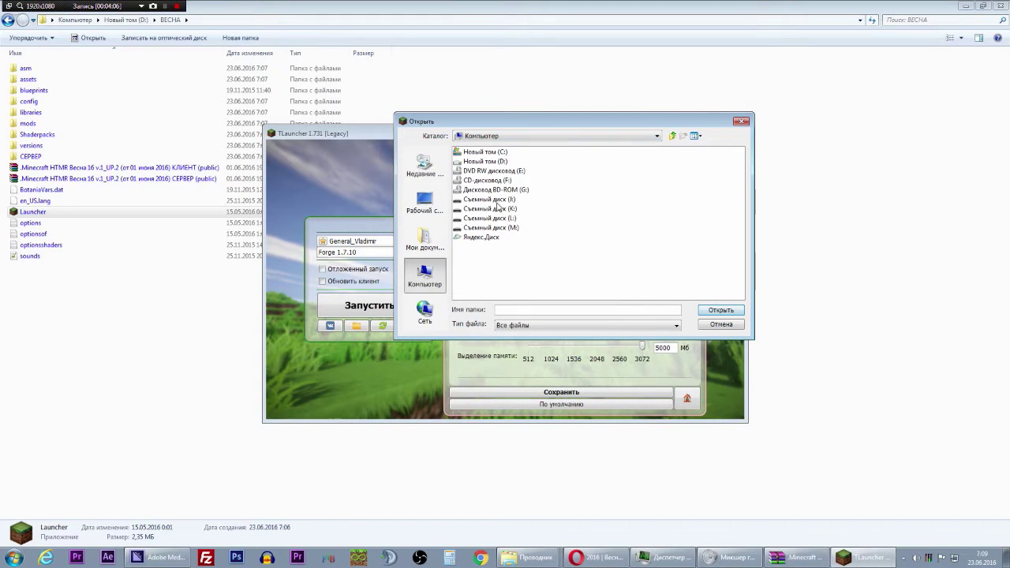
left_click(502, 162)
double_click(502, 166)
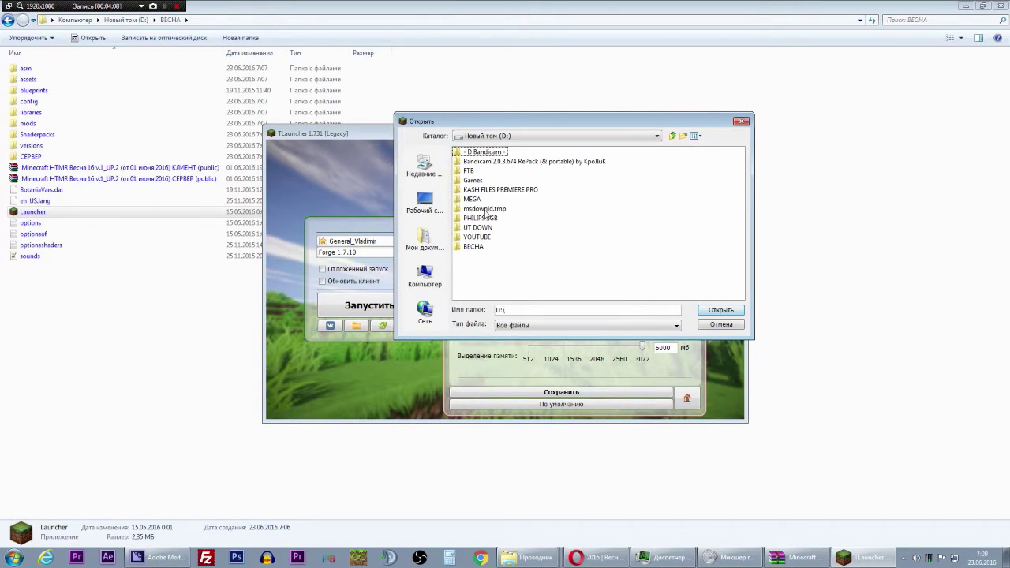
double_click(474, 246)
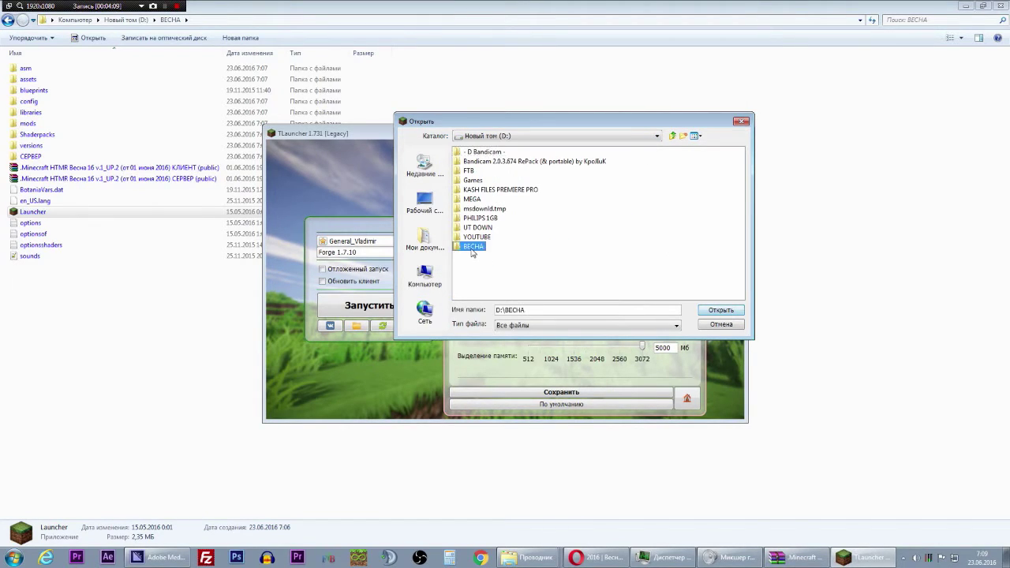
left_click(721, 310)
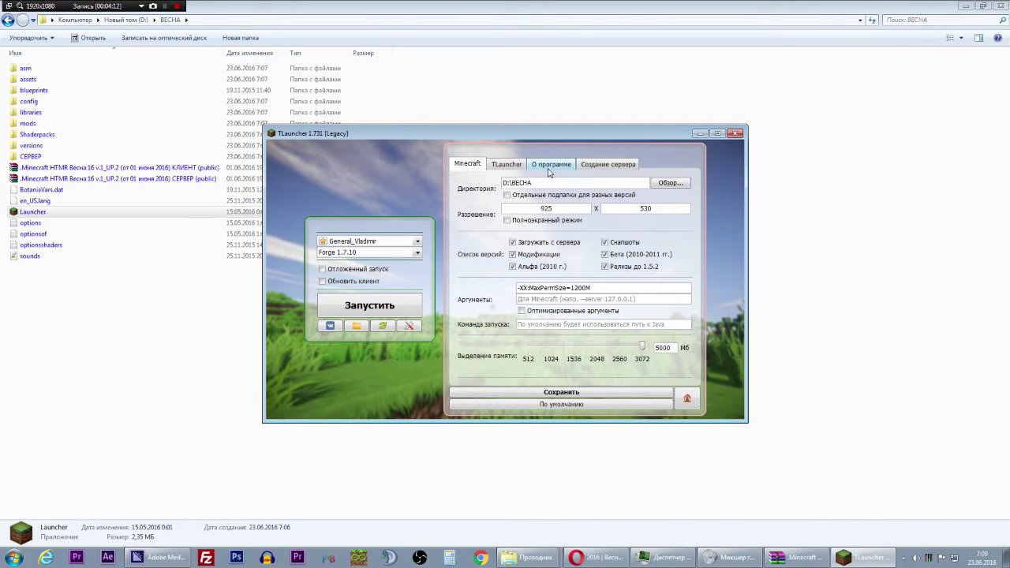
left_click(688, 400)
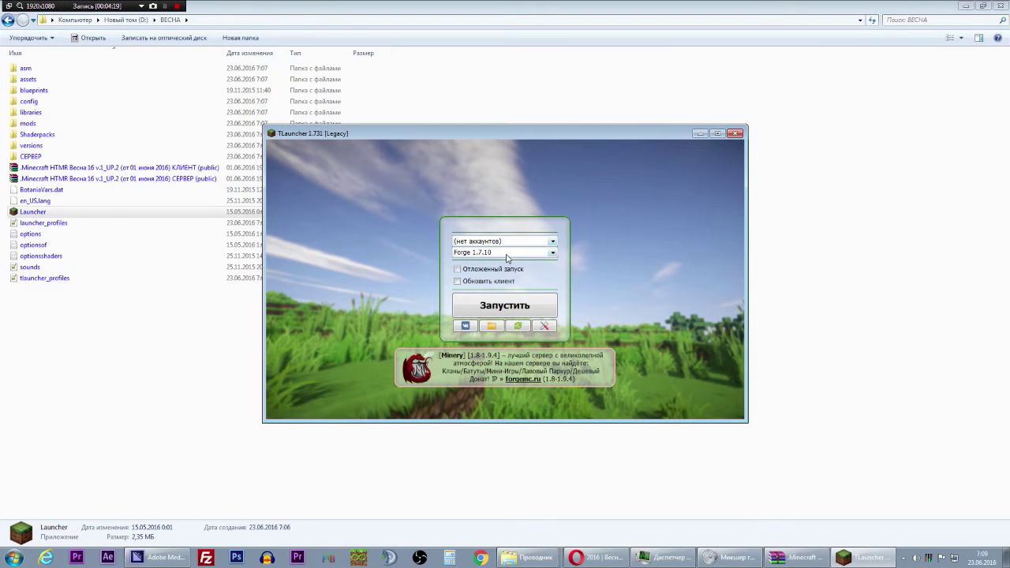
Step: Choose Forge 1.7.10 as the game version to launch
left_click(507, 253)
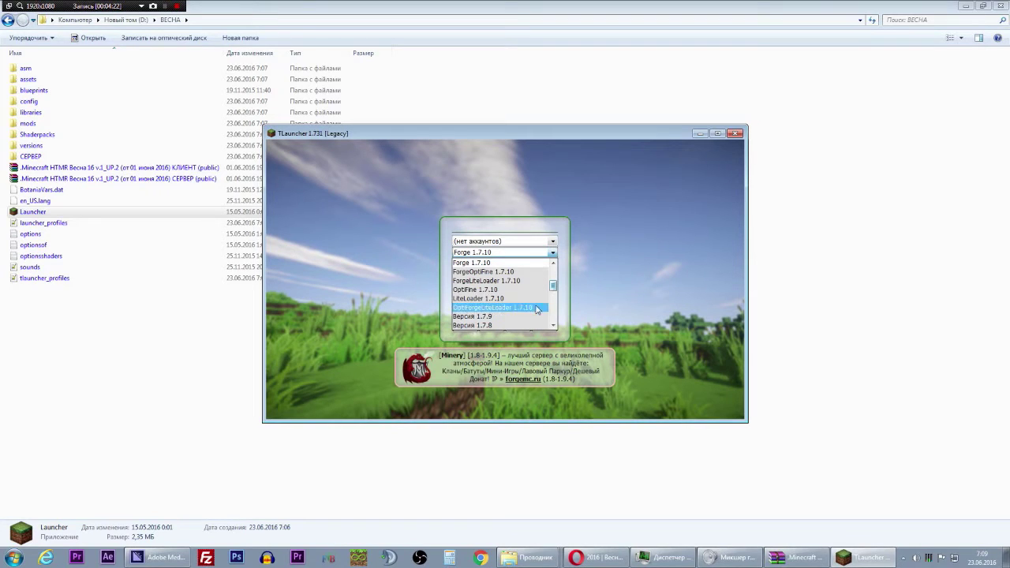
left_click(554, 263)
left_click(554, 264)
left_click(554, 264)
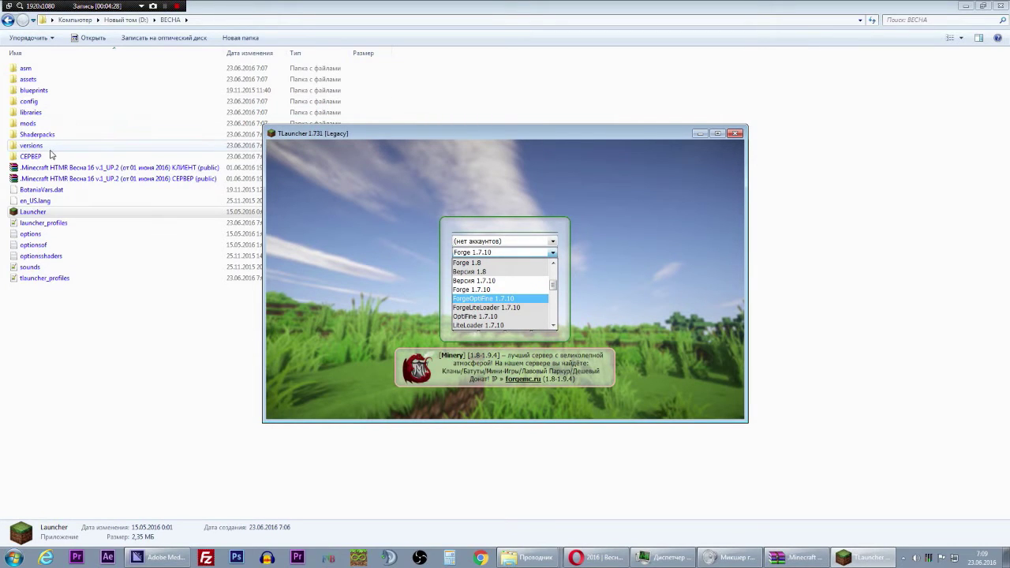
left_click(508, 292)
Step: Open the launcher's account management and add a new account entry
left_click(554, 243)
left_click(554, 243)
left_click(554, 243)
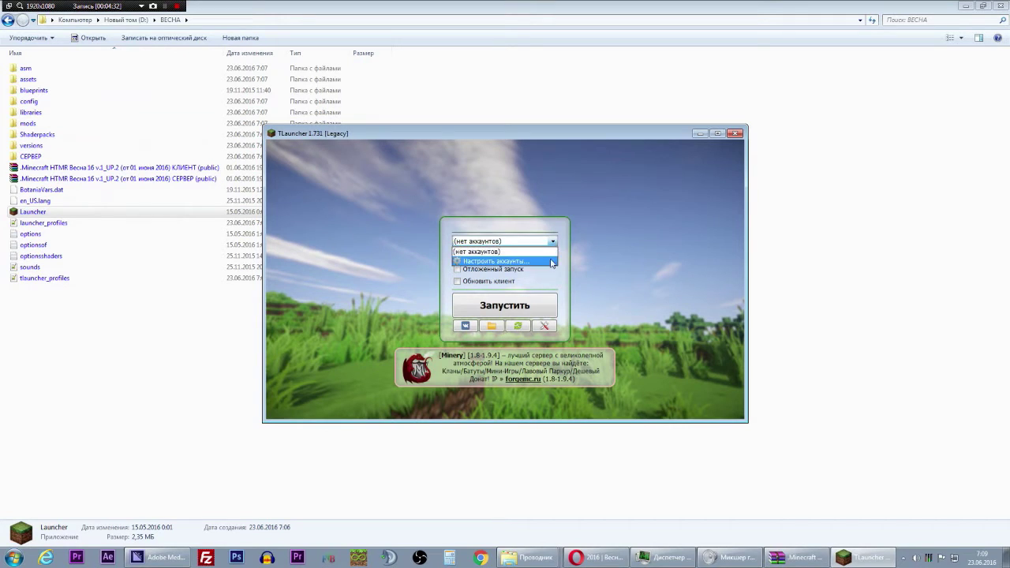
left_click(551, 261)
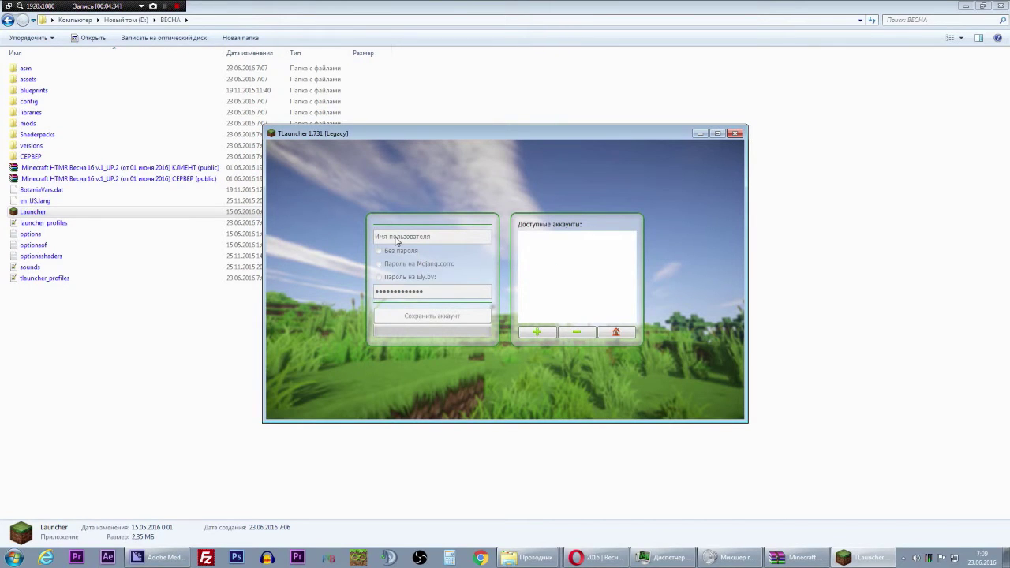
left_click(548, 332)
left_click(433, 236)
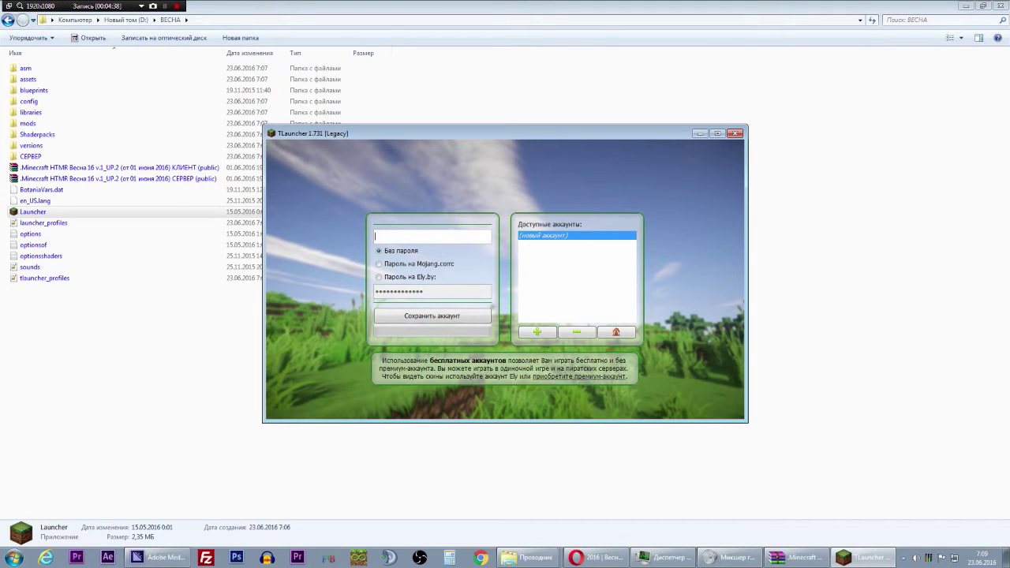
type("фывжфыдля")
key("BackSpace")
key("BackSpace")
key("BackSpace")
key("BackSpace")
key("BackSpace")
key("BackSpace")
key("BackSpace")
key("BackSpace")
Step: Try the no-password, Mojang.com and Ely.by options for the new account, and return to the main screen without saving it
left_click(386, 252)
left_click(382, 265)
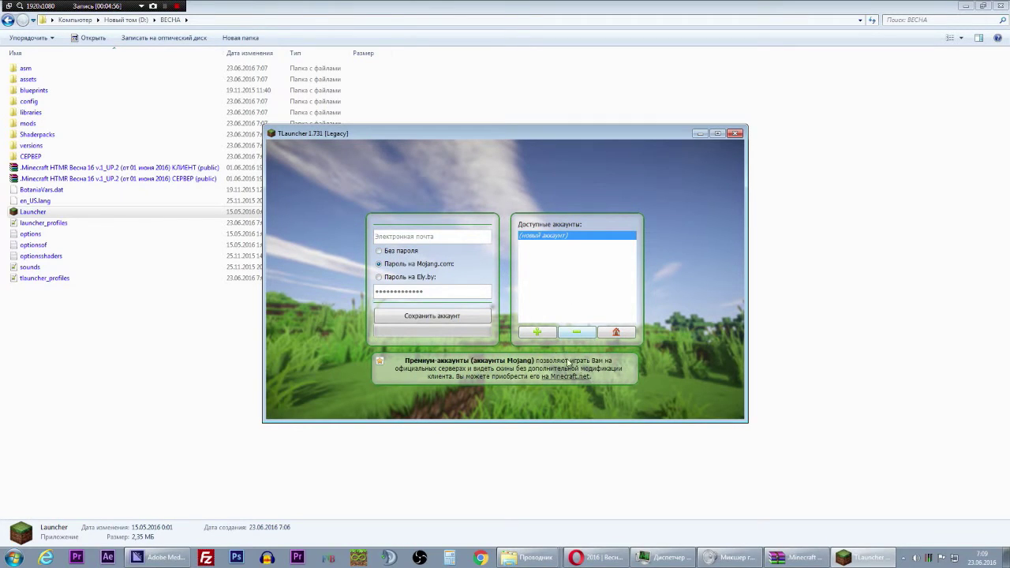
left_click(383, 277)
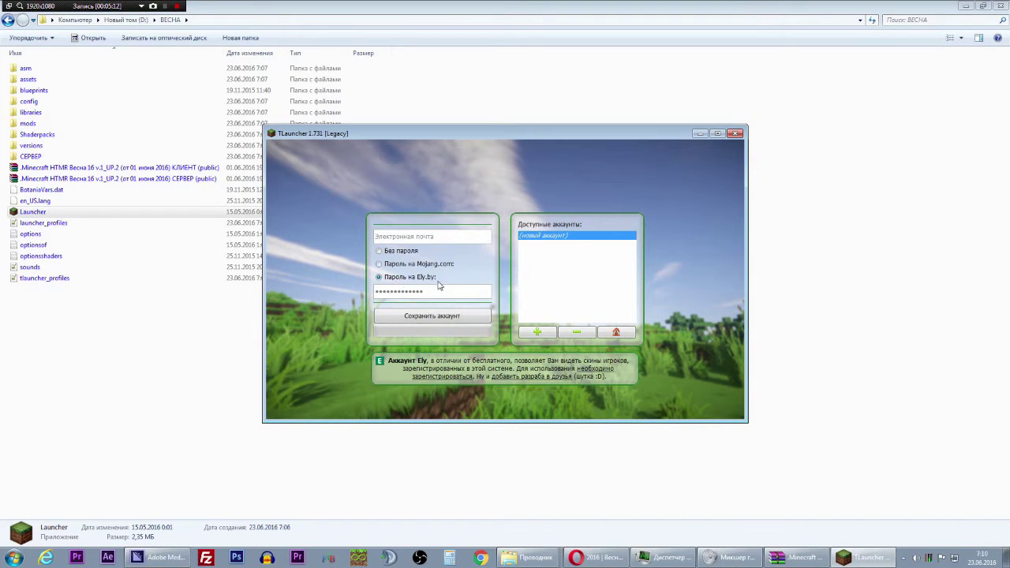
key("ctrl+a")
key("BackSpace")
key("ctrl+v")
left_click(433, 236)
left_click(624, 335)
Step: Open the launcher's additional settings and examine the game version list, the MaxPermSize argument and the memory allocation
left_click(544, 327)
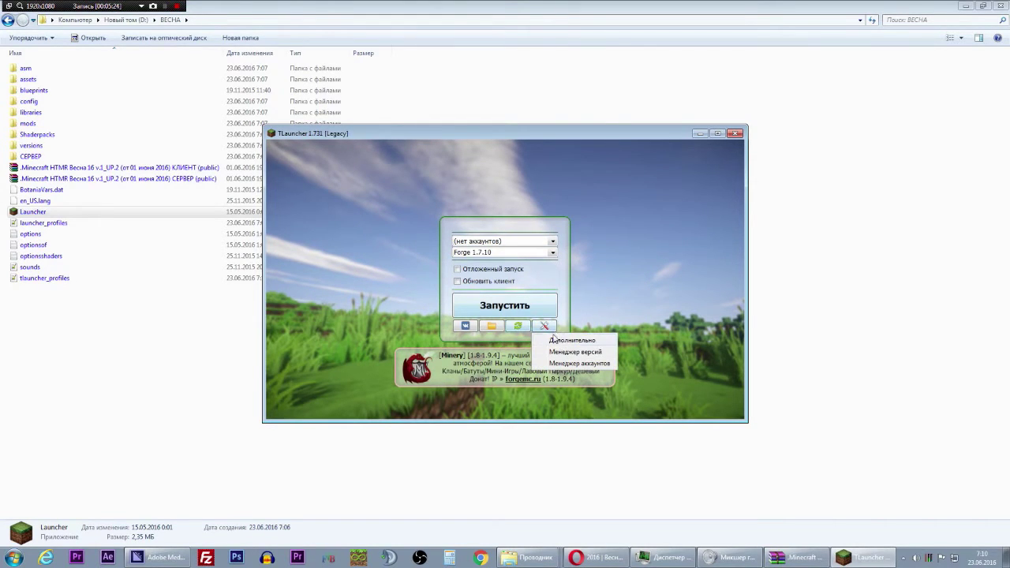
left_click(556, 340)
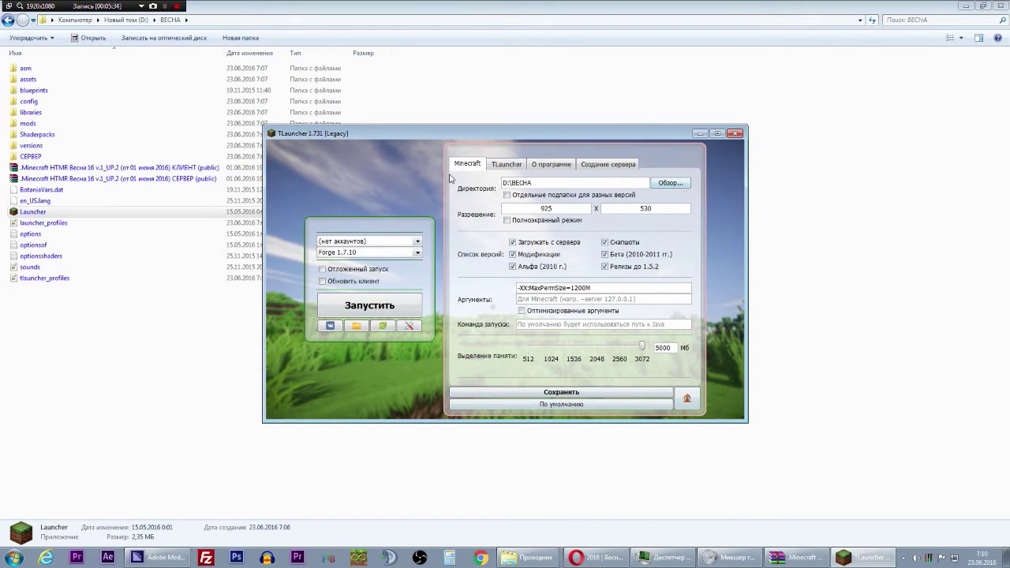
left_click(416, 252)
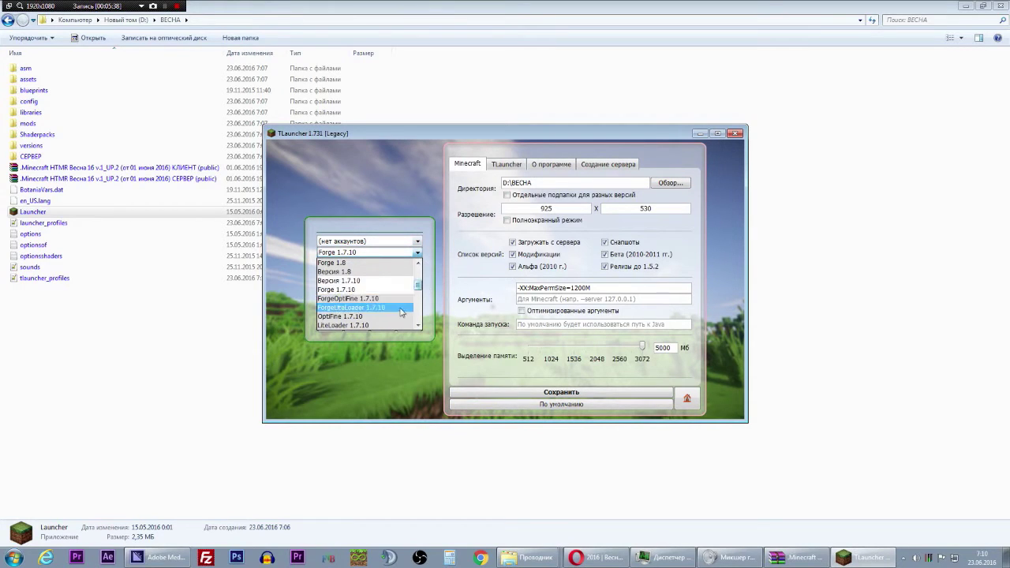
left_click(473, 279)
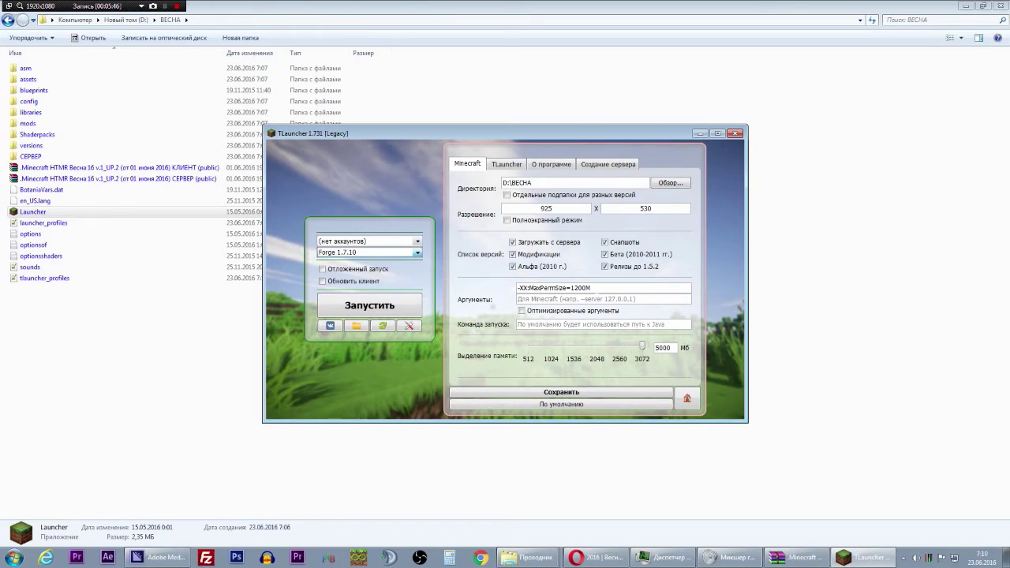
left_click(573, 288)
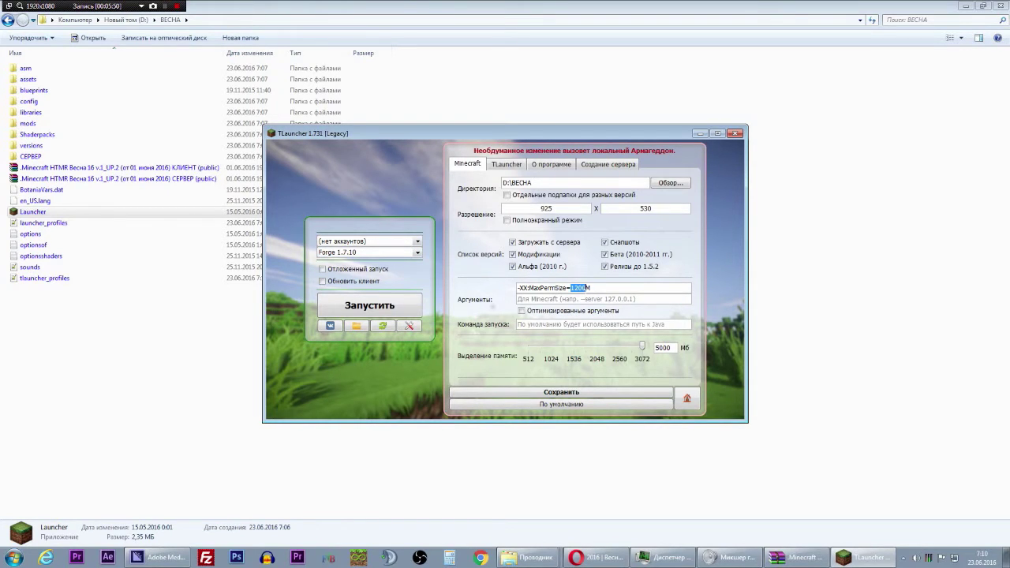
type("5")
key("Tab")
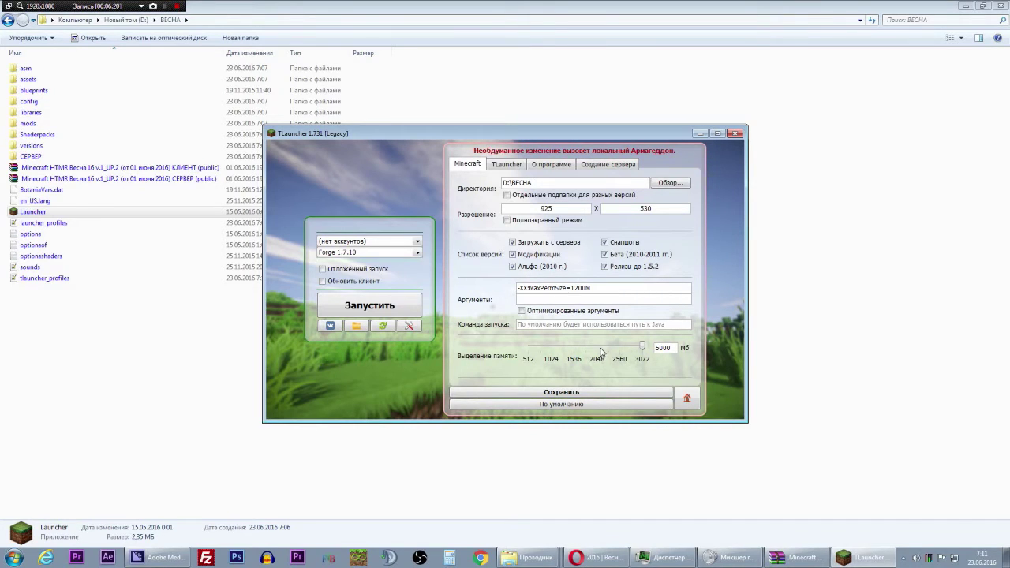
Step: Look through the TLauncher, about-the-program and server creation settings pages, and return to the Minecraft settings
left_click(498, 165)
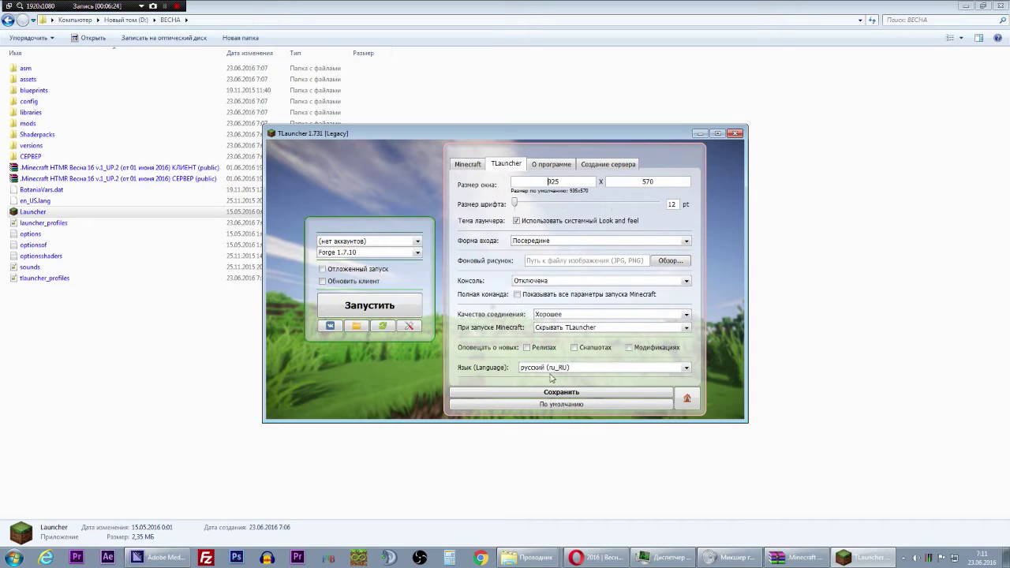
left_click(550, 165)
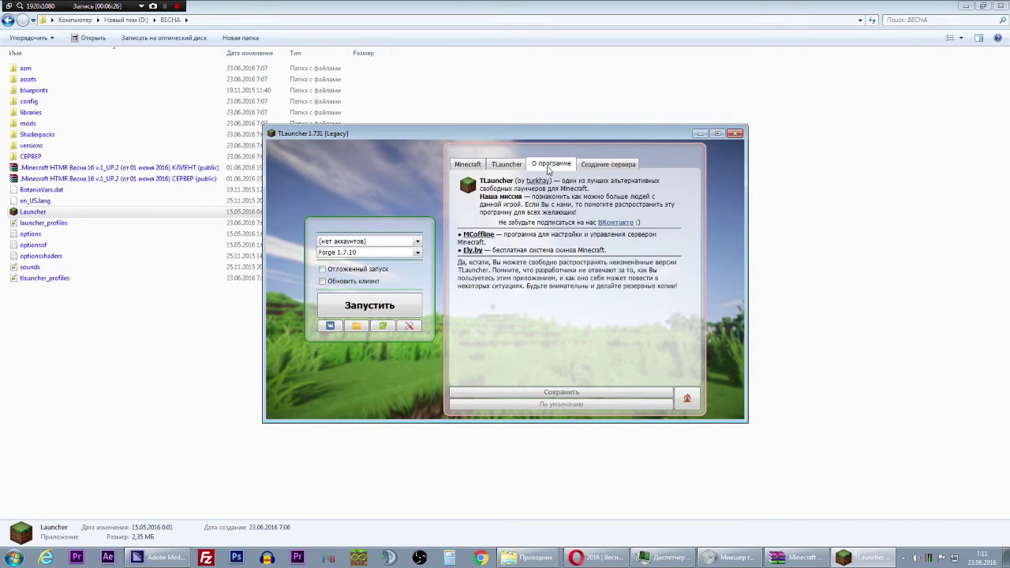
left_click(583, 166)
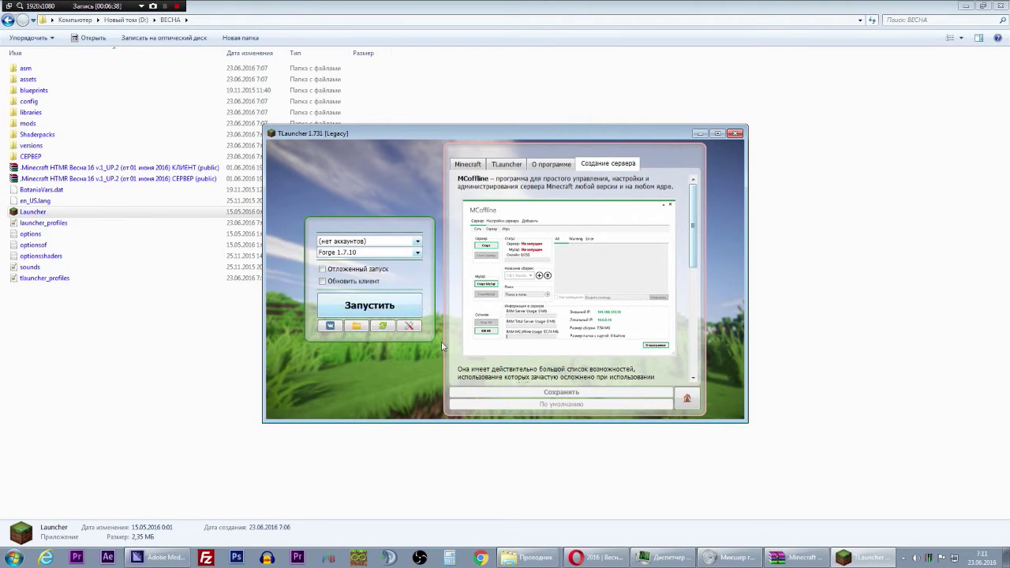
left_click(508, 165)
left_click(469, 166)
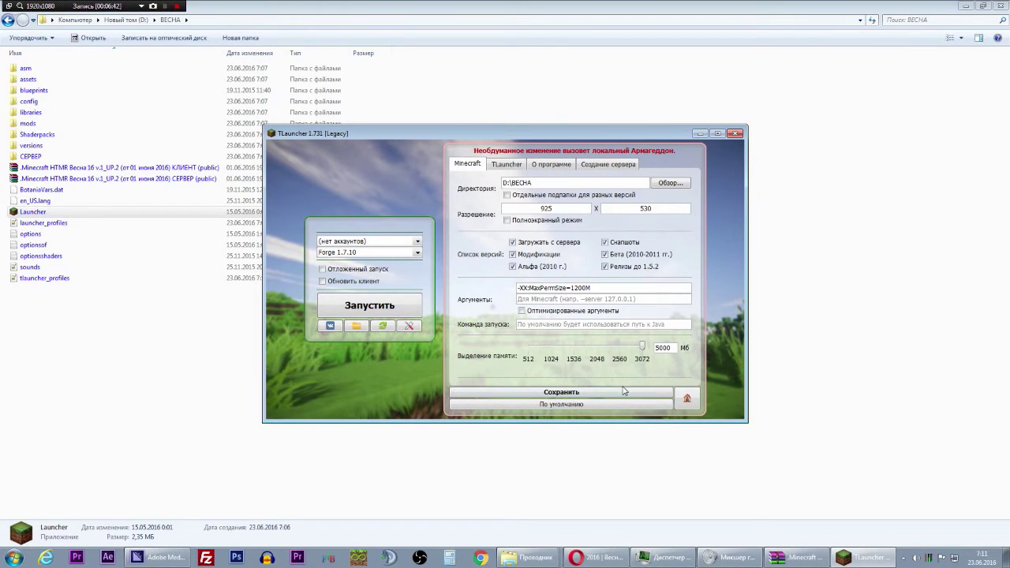
Step: Set the Minecraft directory to the .minecraft folder under AppData\Roaming and return to the launcher's main screen
left_click(671, 183)
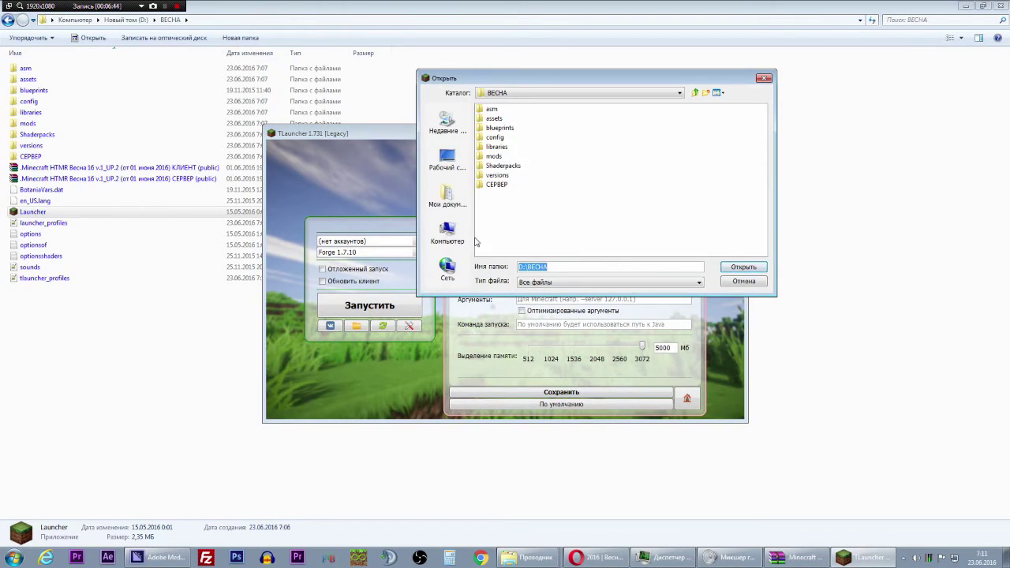
left_click(469, 238)
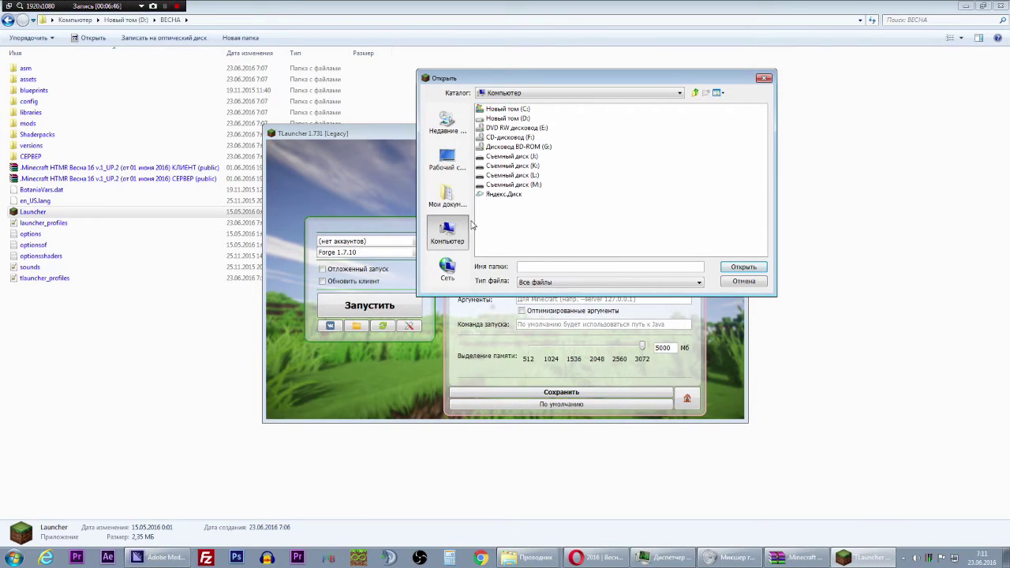
left_click(455, 162)
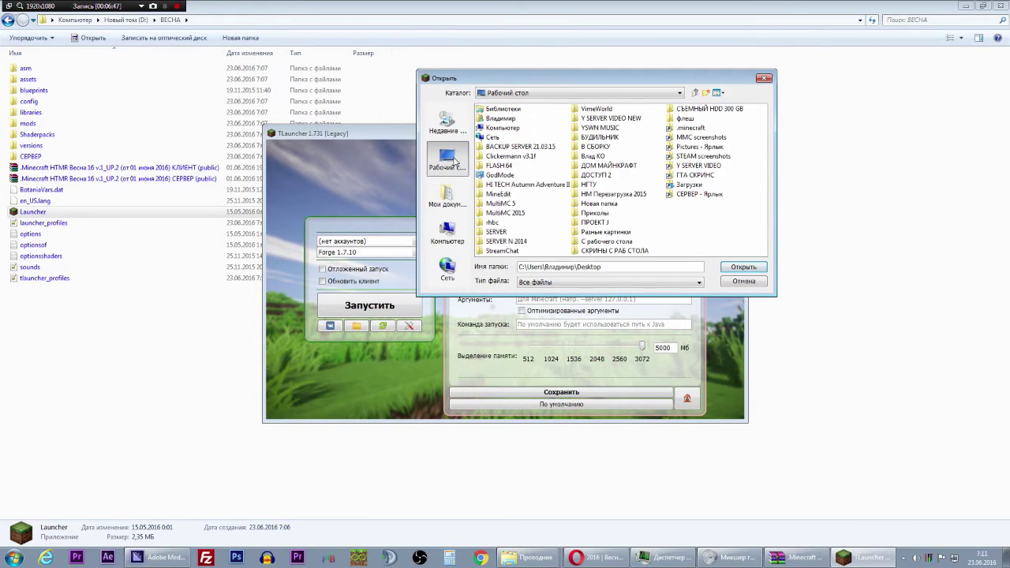
double_click(694, 129)
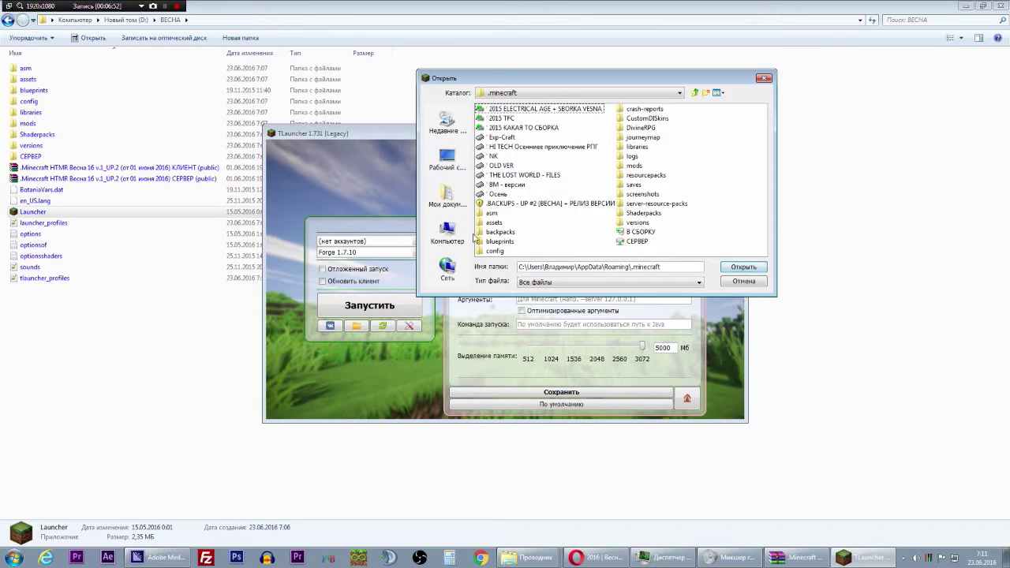
left_click(746, 269)
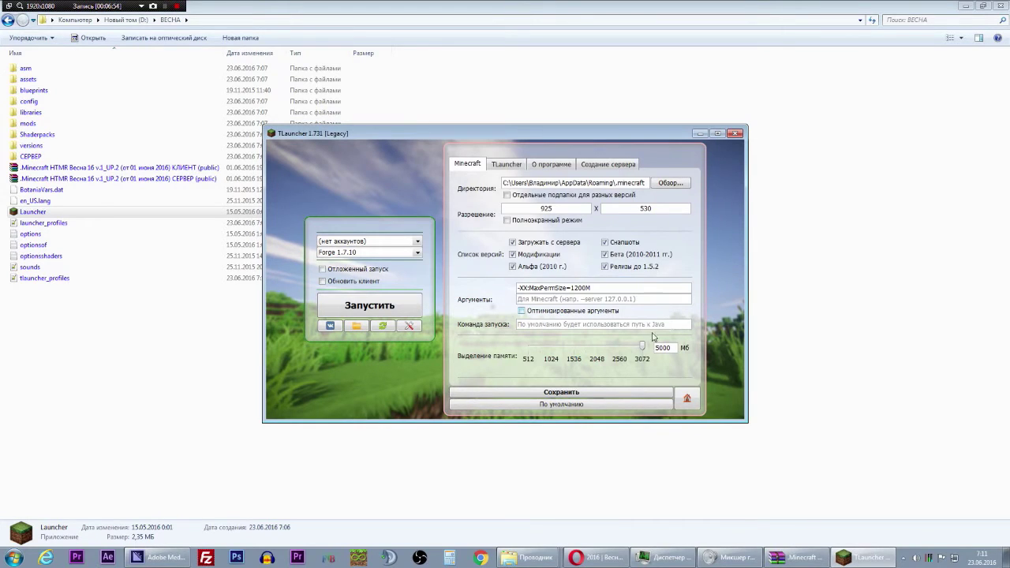
left_click(685, 399)
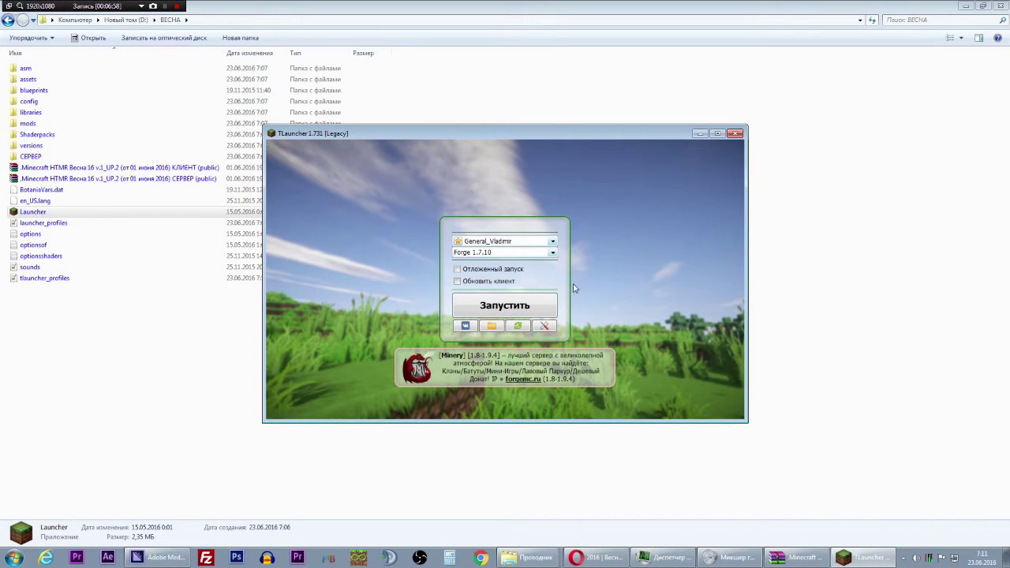
Step: Choose the saved player account on the launcher's main screen and close the launcher
left_click(548, 242)
left_click(511, 253)
left_click(474, 310)
left_click(735, 133)
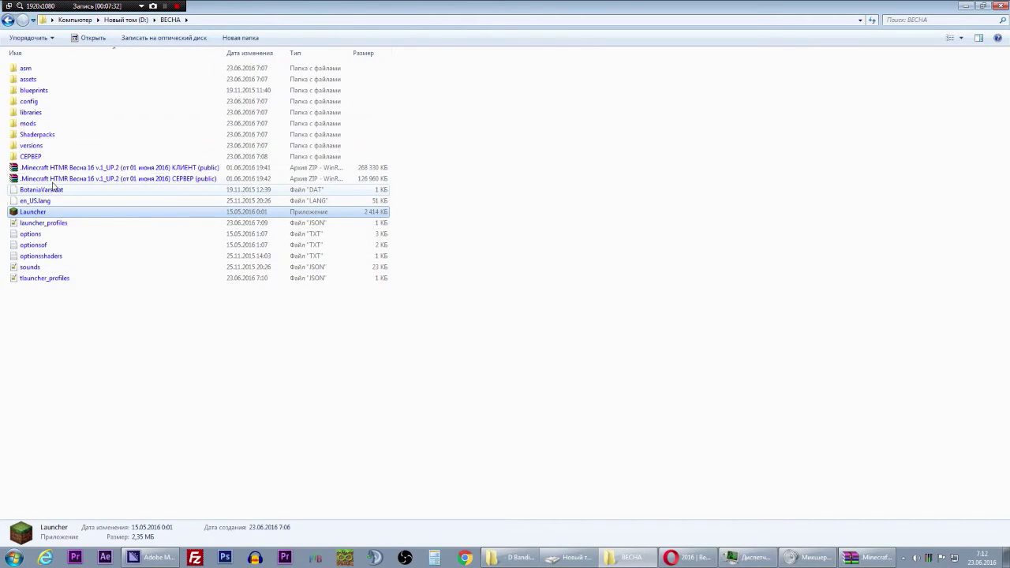
Step: Open the СЕРВЕР folder and select the ServerStart-Windows file
double_click(47, 157)
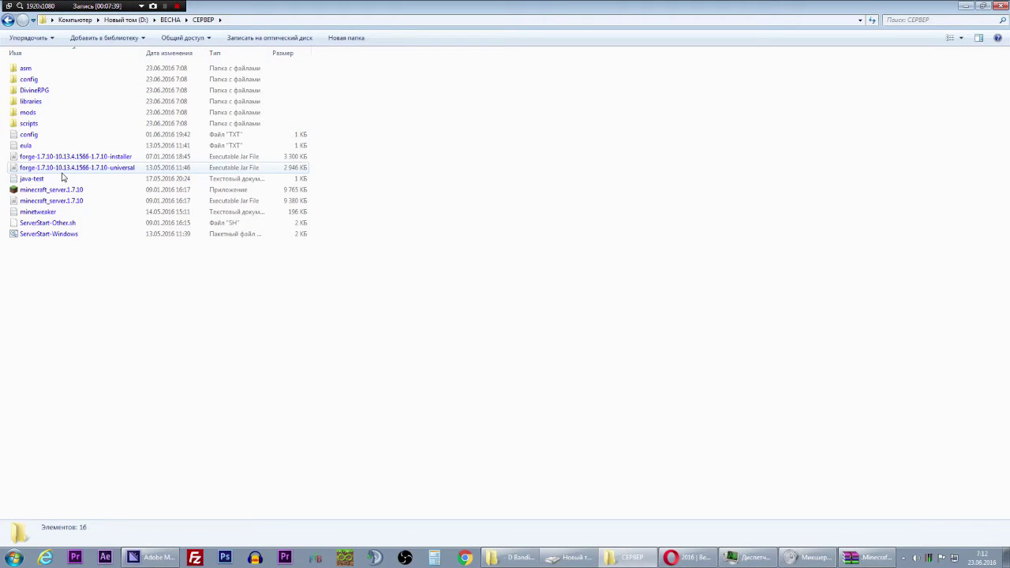
left_click(55, 235)
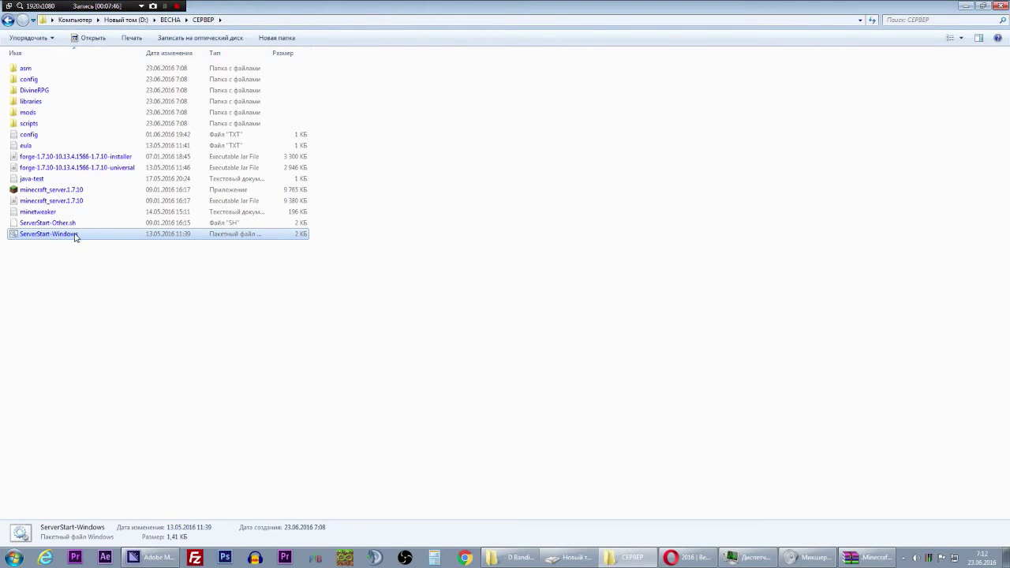
right_click(79, 234)
Step: Open the server's config text file in Notepad++ and close the editor without saving
left_click(63, 138)
left_click(64, 134)
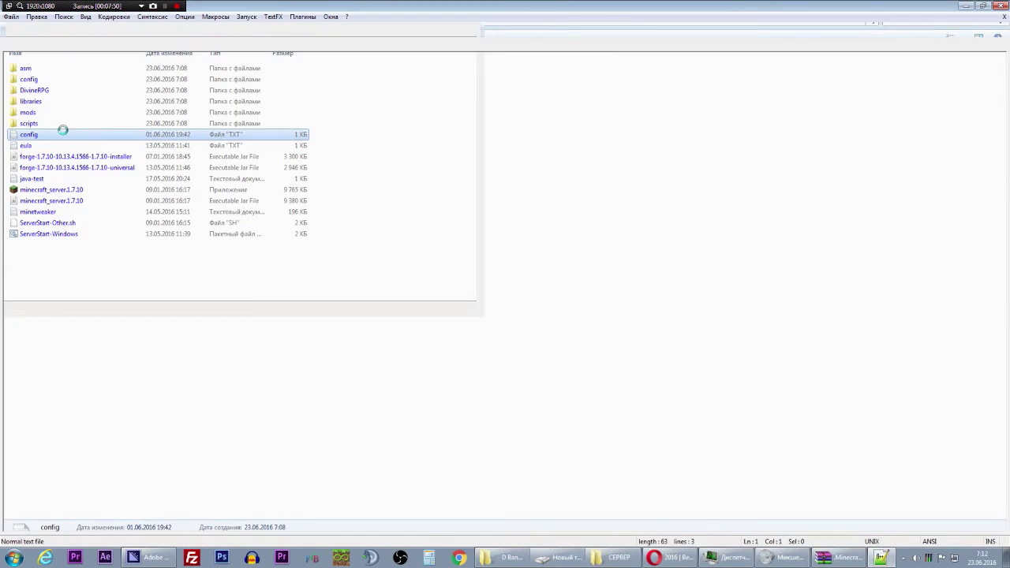
key("ctrl+a")
key("Delete")
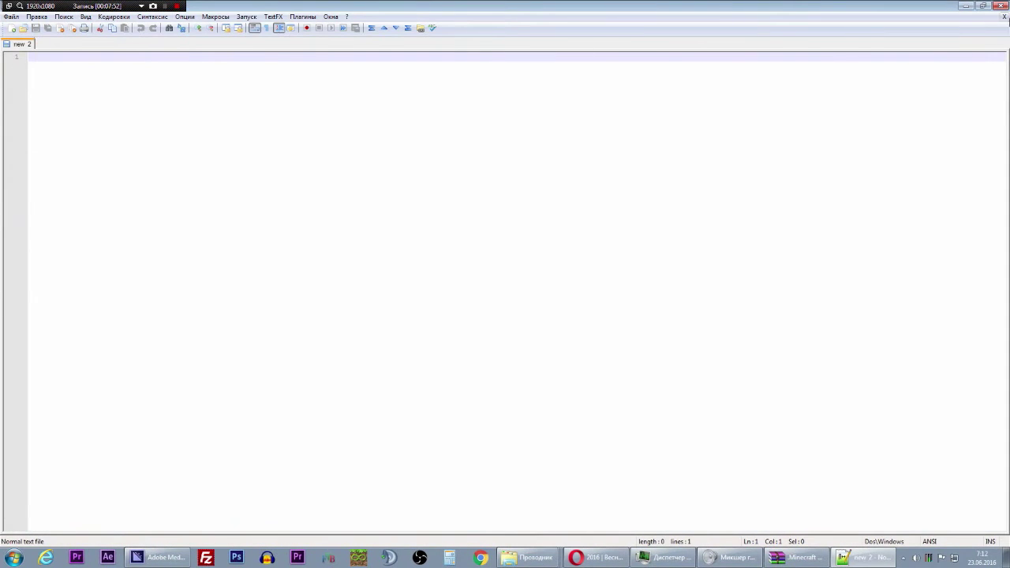
left_click(1001, 6)
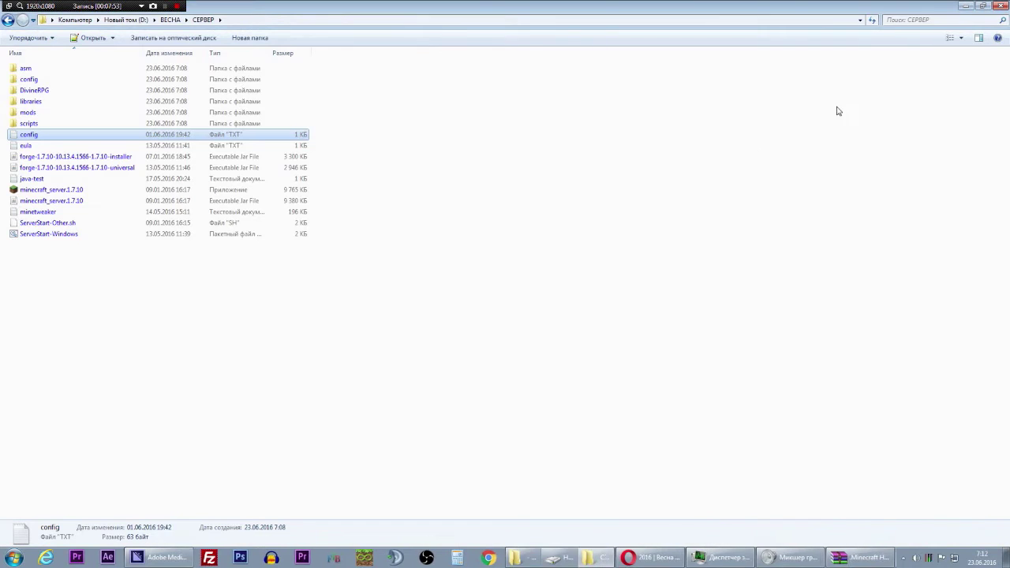
Step: Open ServerStart-Windows.bat in Notepad++, review the script through its startserver section, and close the file and editor
right_click(41, 236)
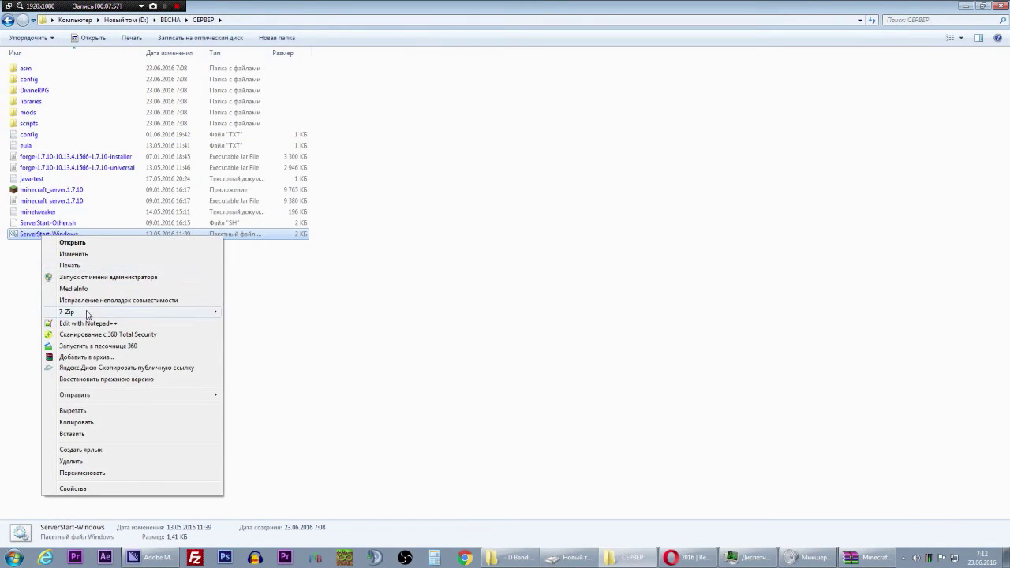
left_click(87, 324)
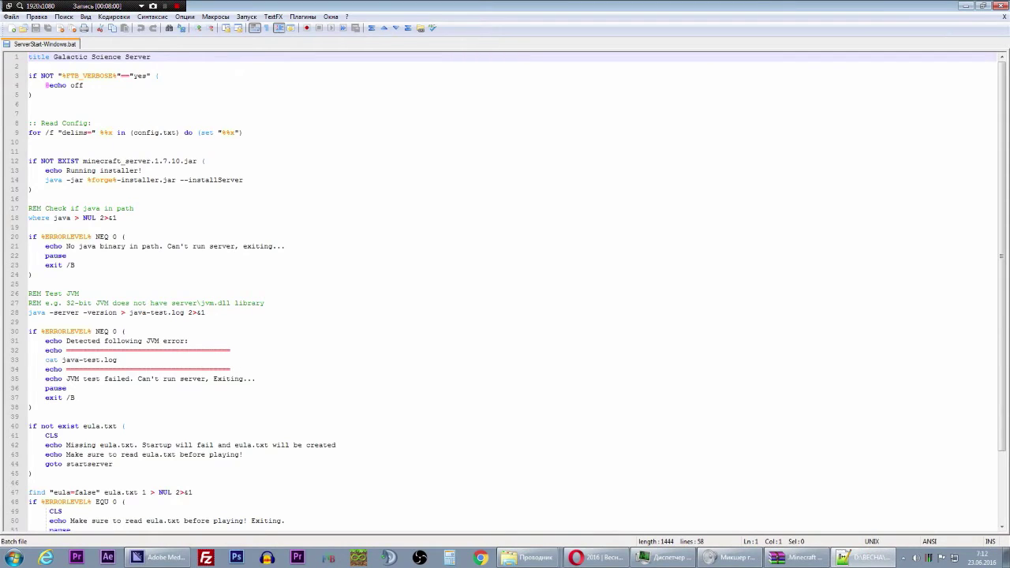
scroll(505, 291, "down", 3)
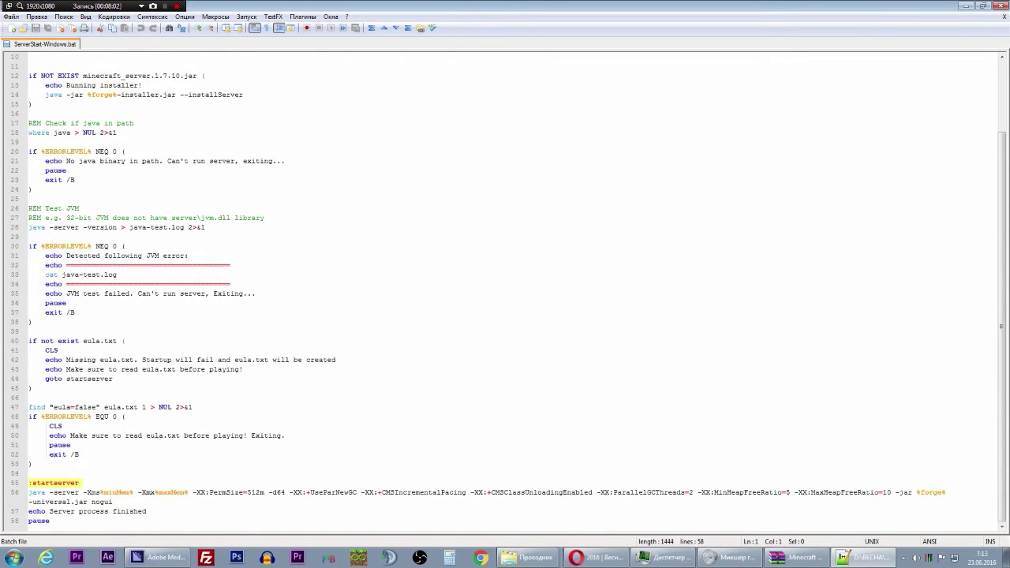
scroll(505, 292, "up", 3)
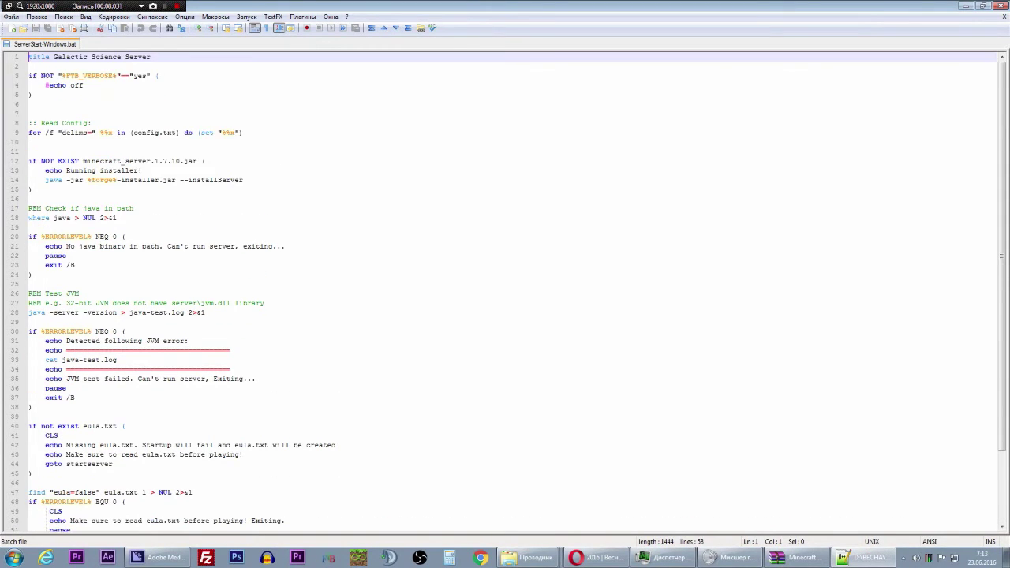
left_click(1005, 17)
left_click(1005, 17)
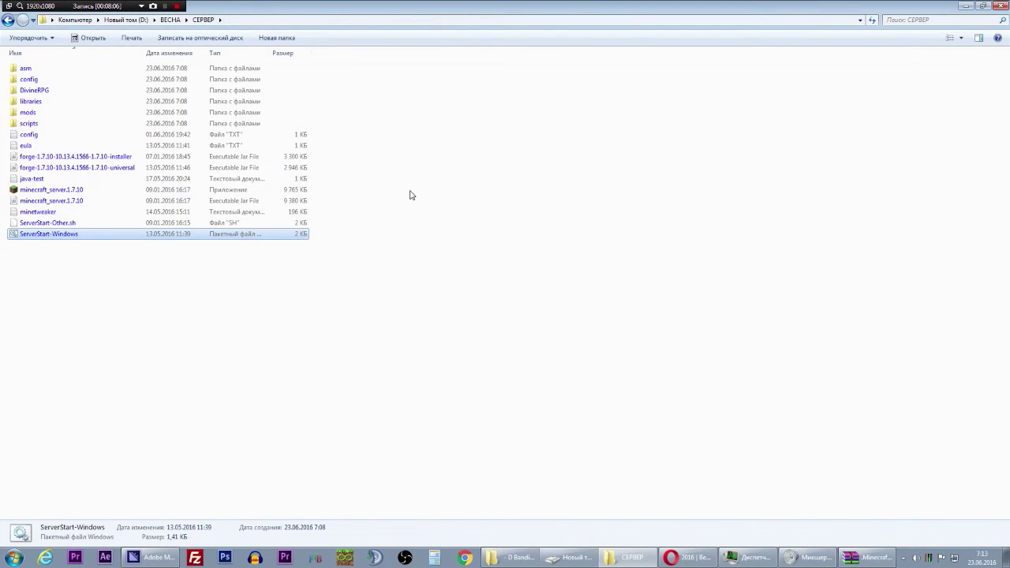
Step: Start the server by running ServerStart-Windows and move its console window to the far right of the desktop
left_click(52, 254)
left_click(47, 239)
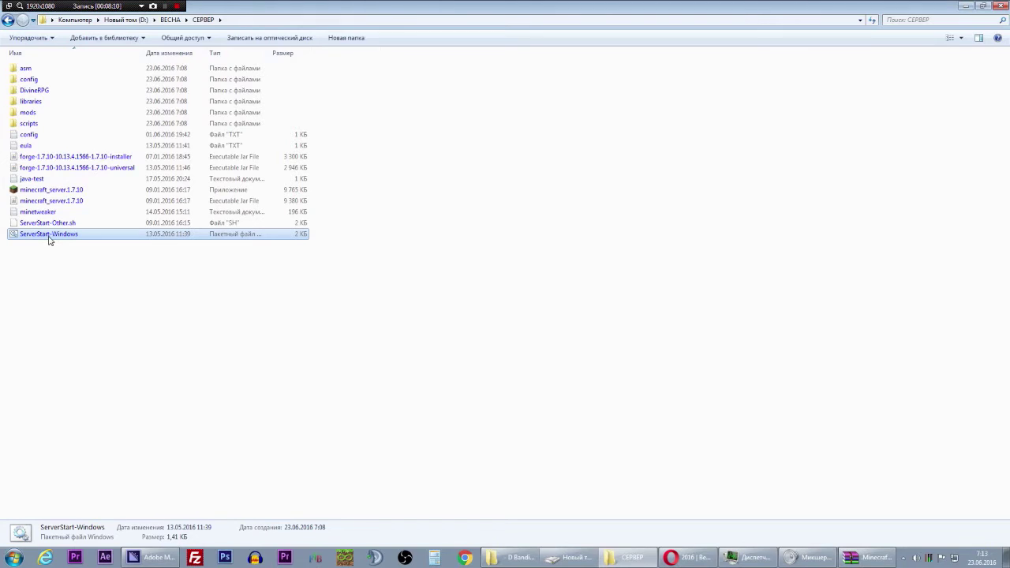
left_click(33, 224)
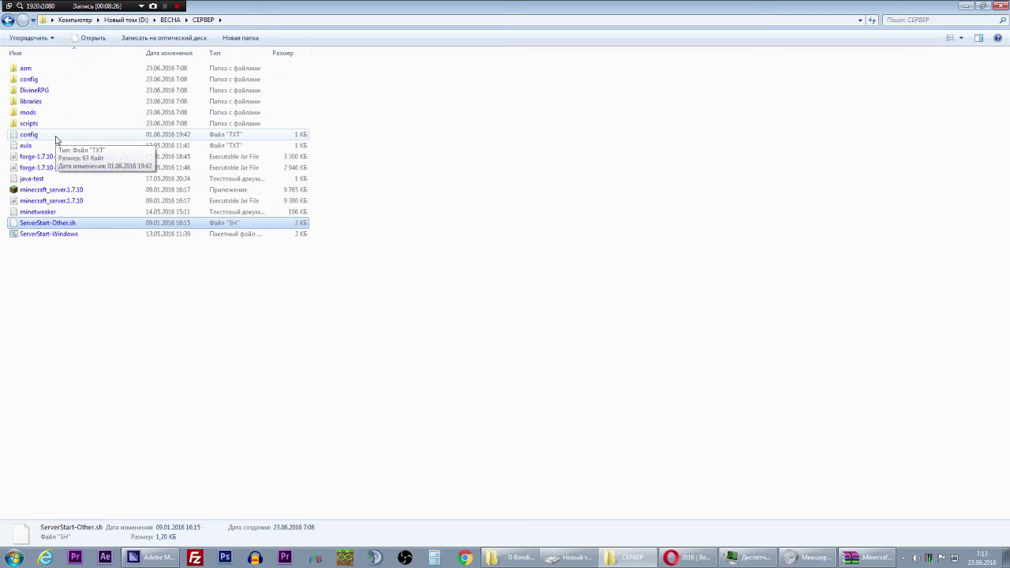
left_click(61, 236)
left_click(187, 312)
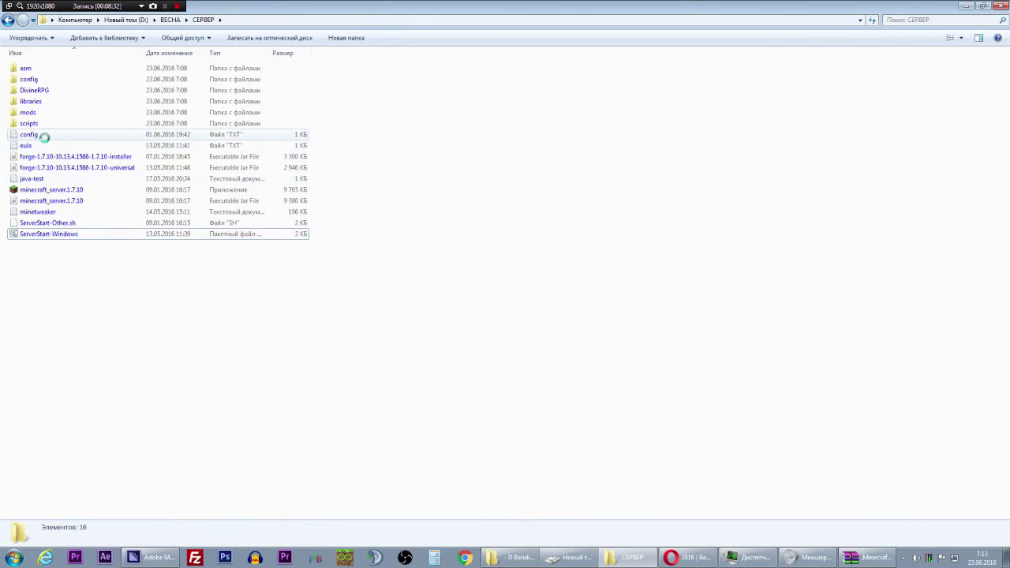
left_click_drag(233, 28, 1009, 101)
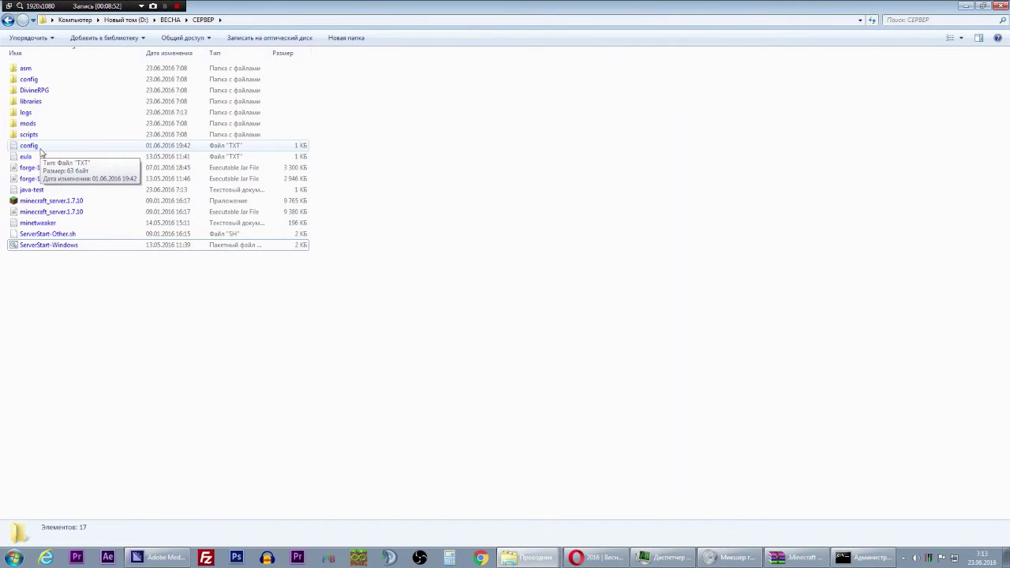
Step: Open the server's config text file, examine its minMem and maxMem memory values, and close the editor
double_click(41, 147)
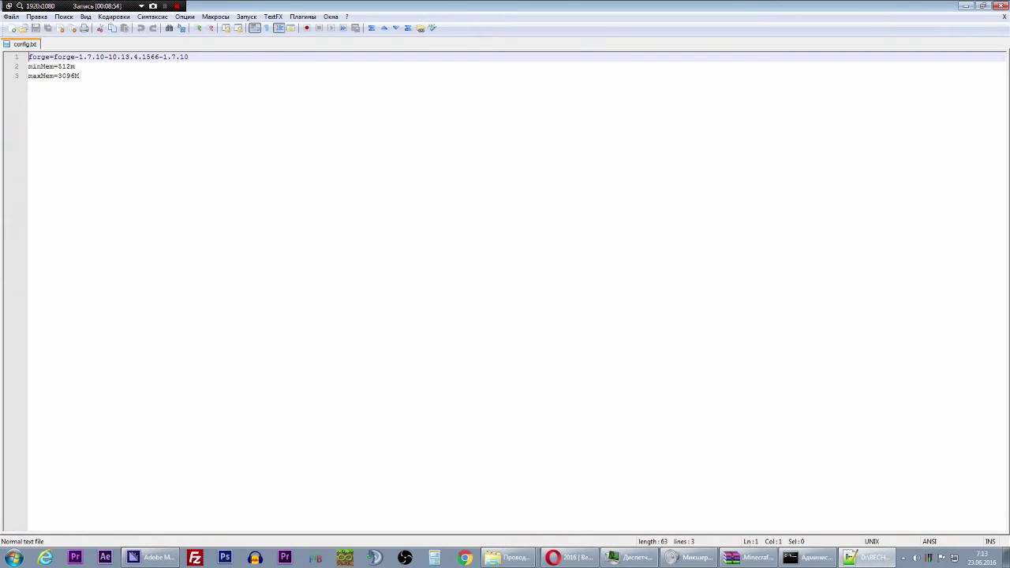
left_click_drag(58, 66, 79, 76)
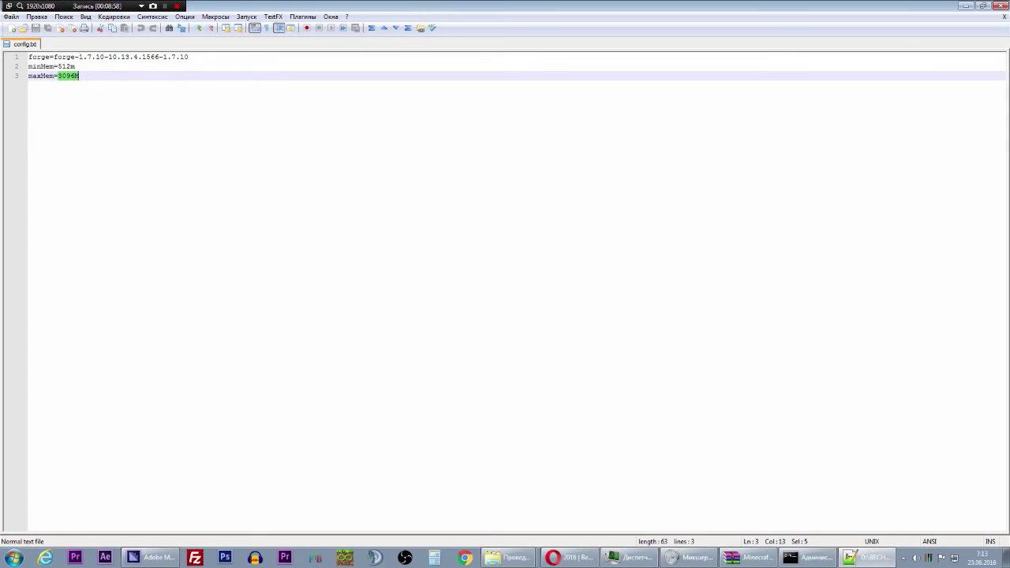
middle_click(16, 43)
left_click(1004, 5)
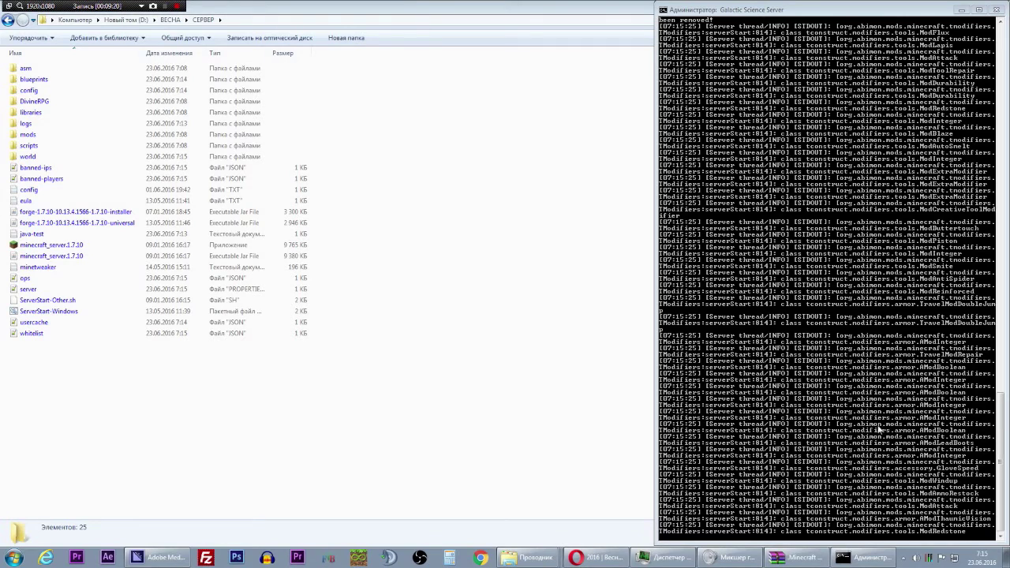
left_click(389, 446)
left_click_drag(195, 368, 9, 103)
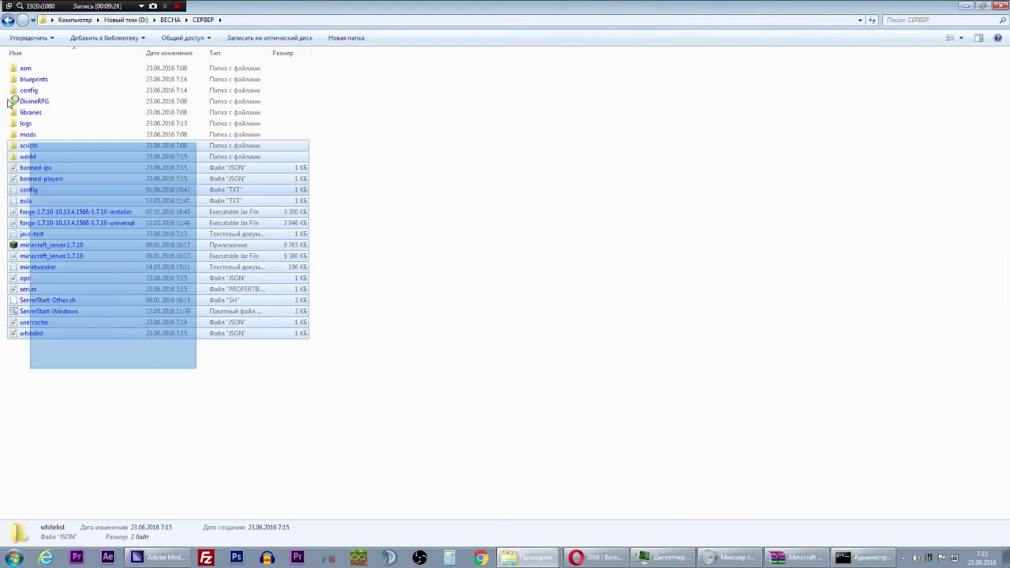
left_click(285, 417)
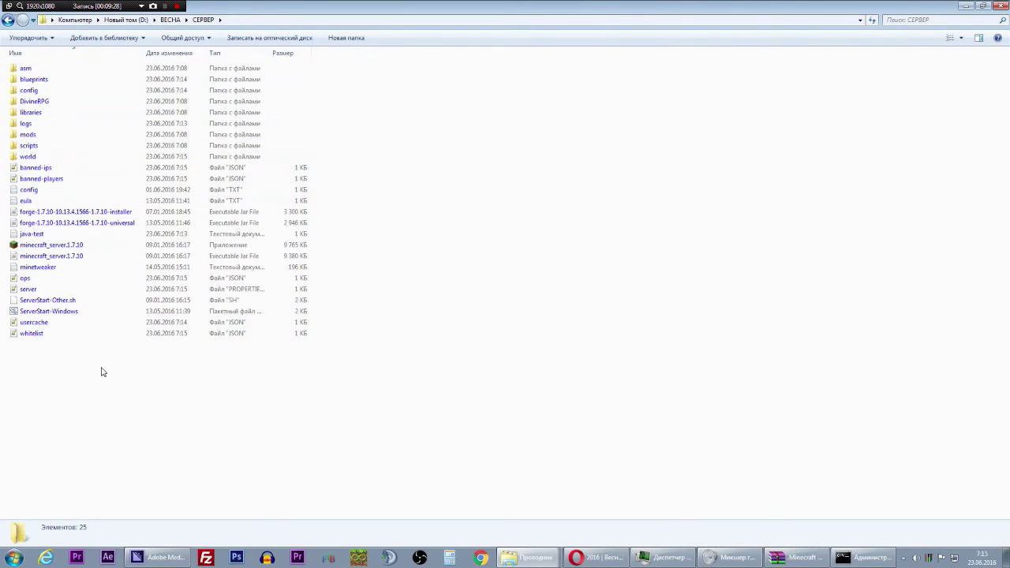
Step: Stop the running server with the stop command in its console and close the console window
left_click(876, 562)
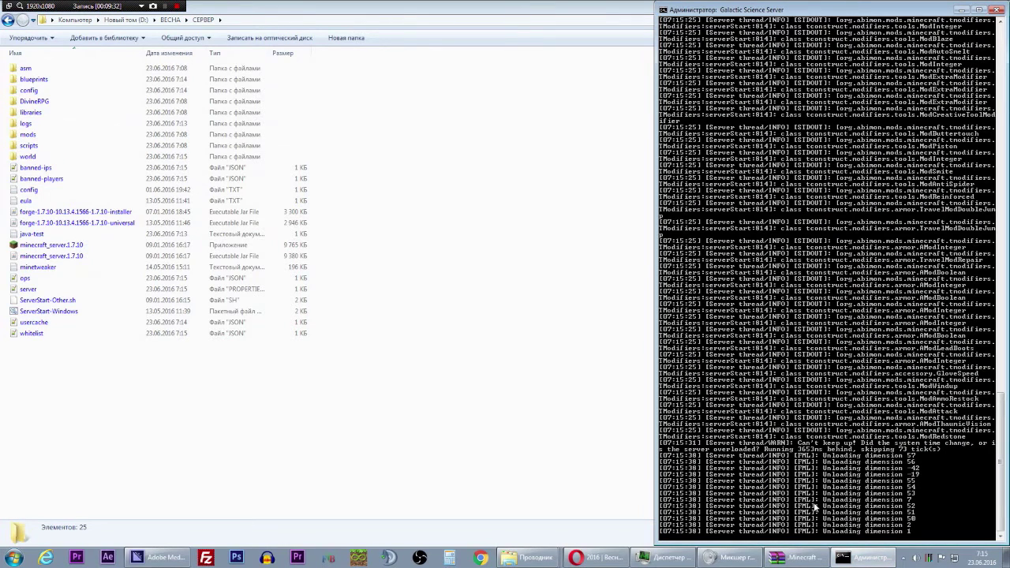
type("stop")
key("Return")
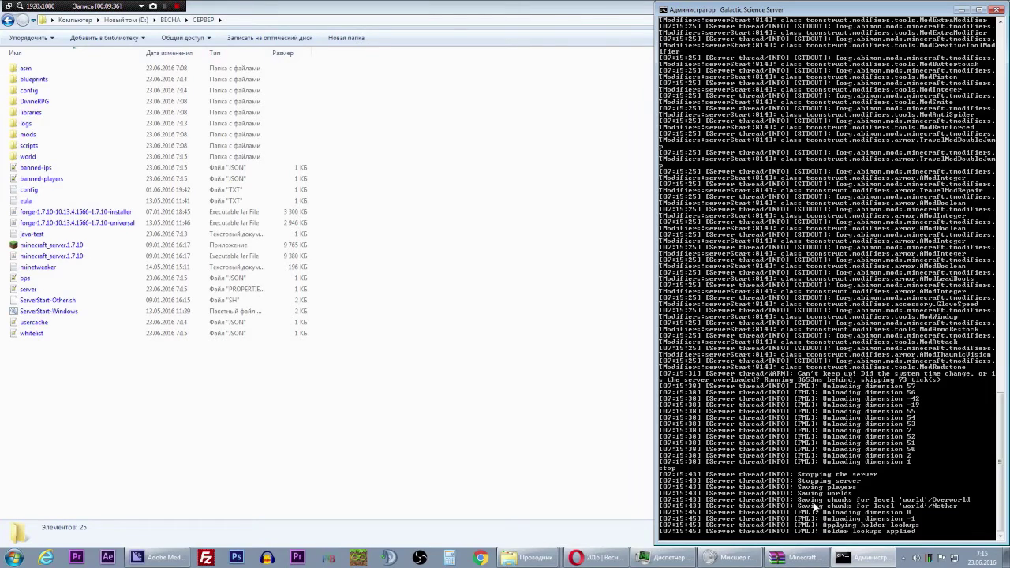
key("Return")
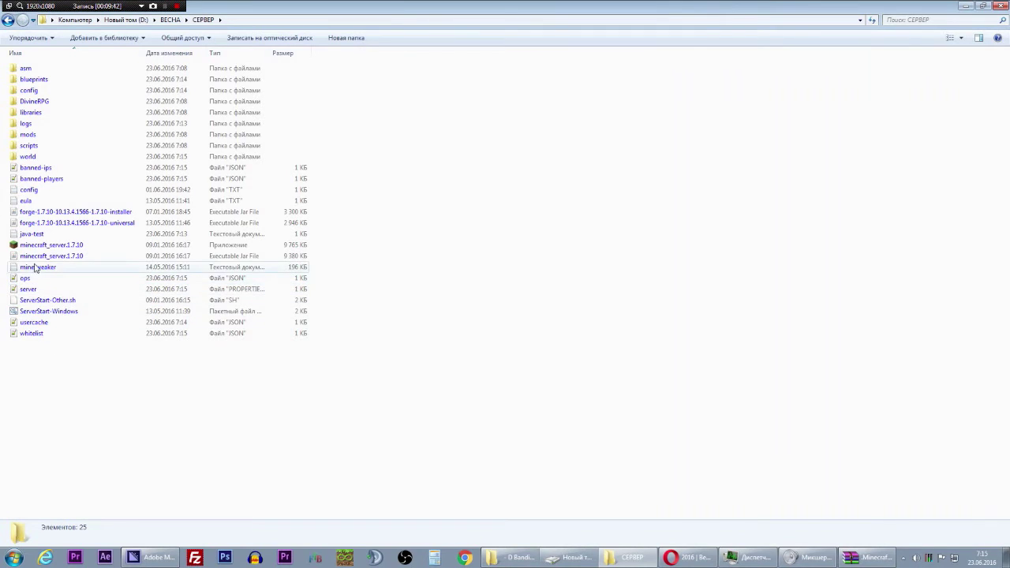
Step: Look over the ops, server, usercache and whitelist files in the СЕРВЕР folder and open server.properties in Notepad++
left_click(71, 280)
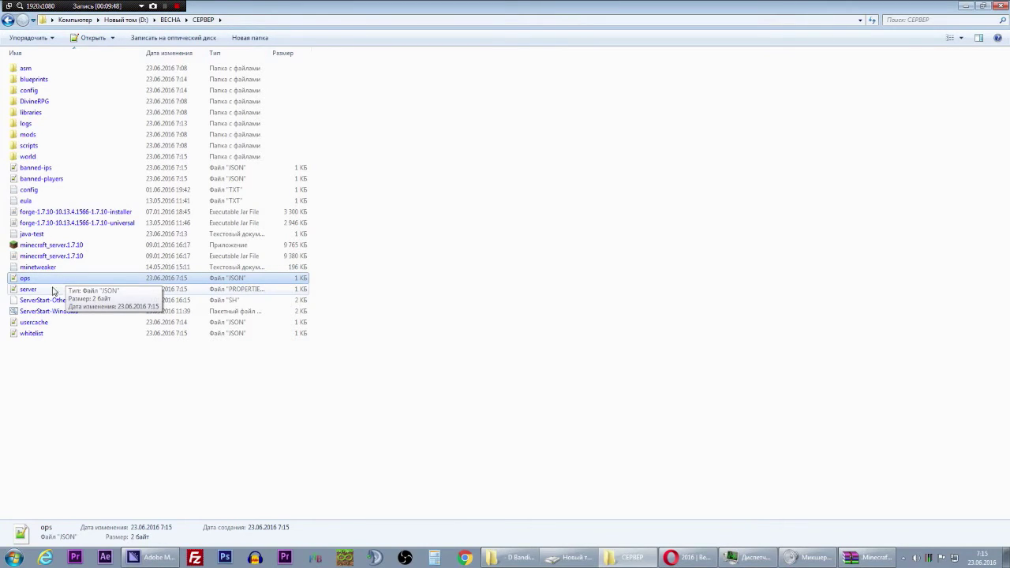
left_click(58, 290)
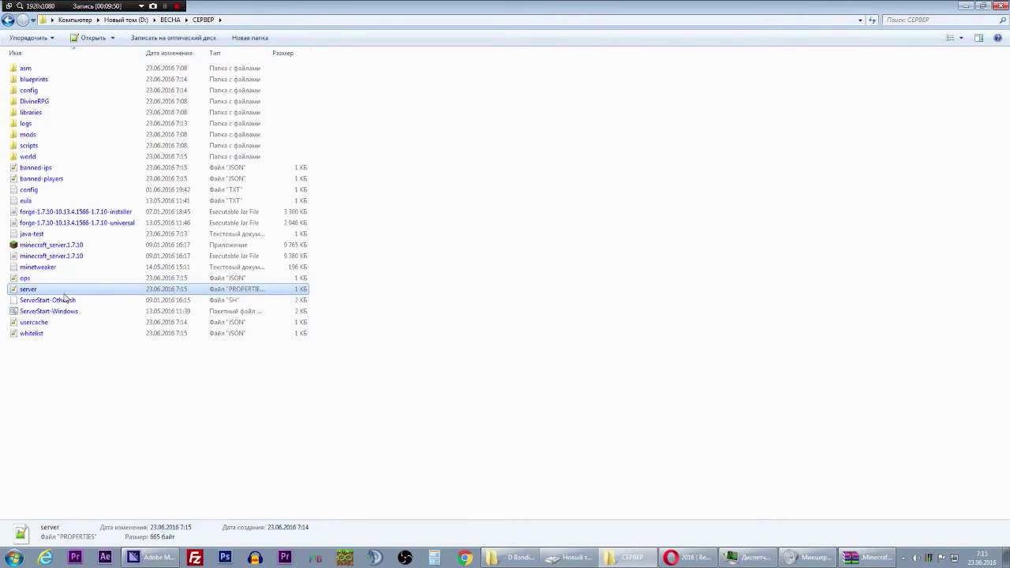
left_click(51, 324)
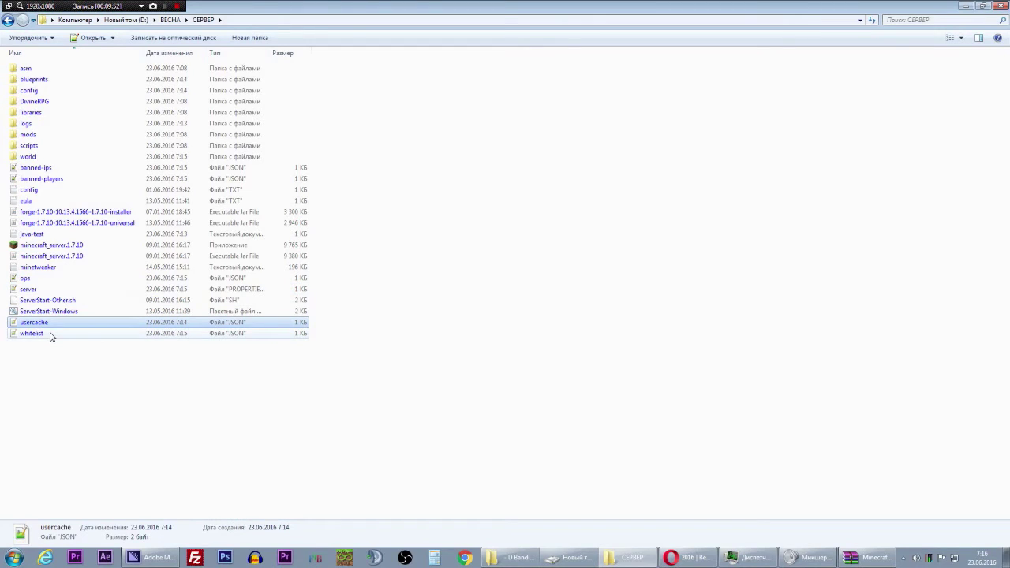
left_click(50, 335)
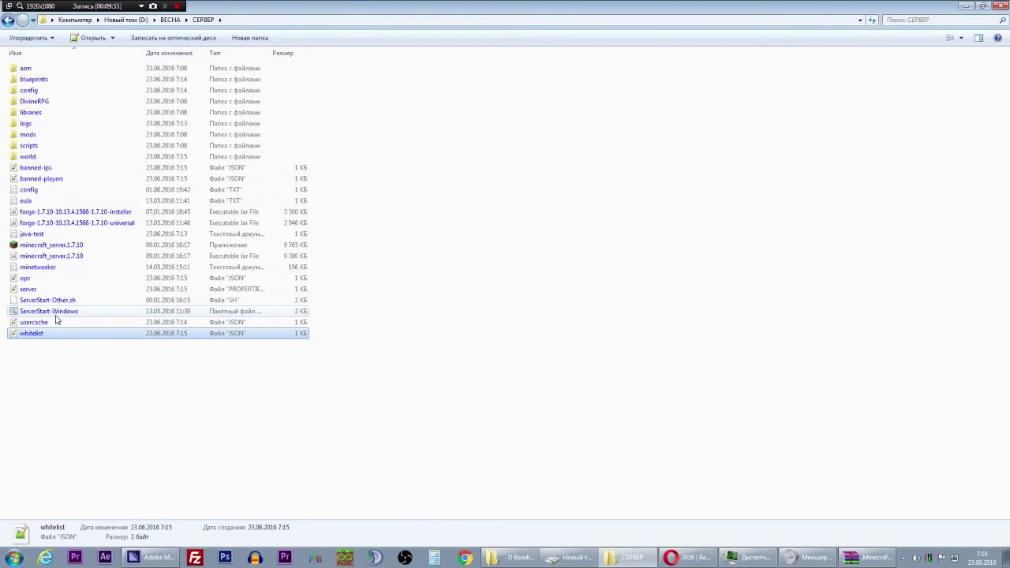
double_click(50, 291)
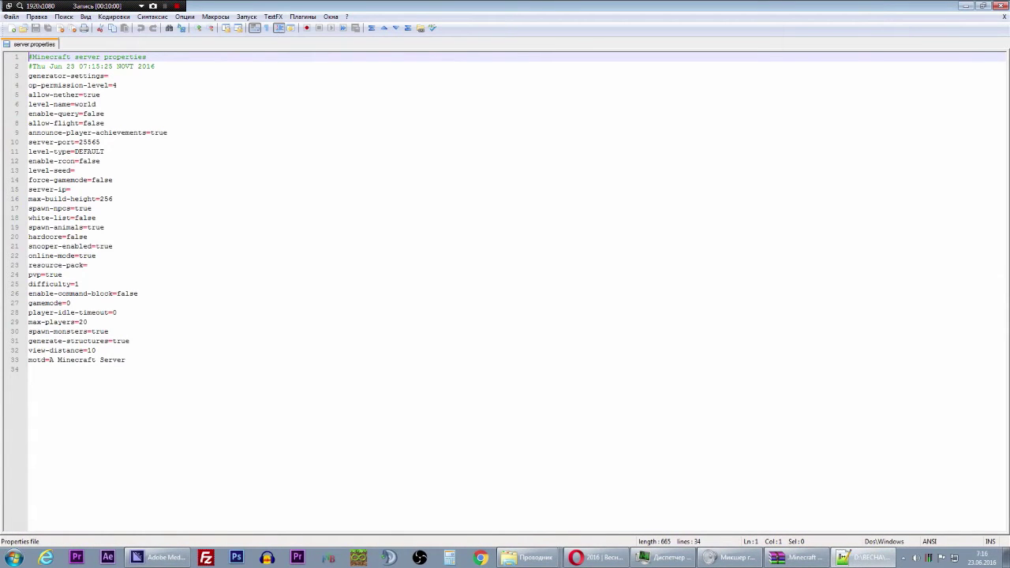
Step: Examine the generator-settings, allow-nether and enable-query entries in server.properties
left_click(109, 76)
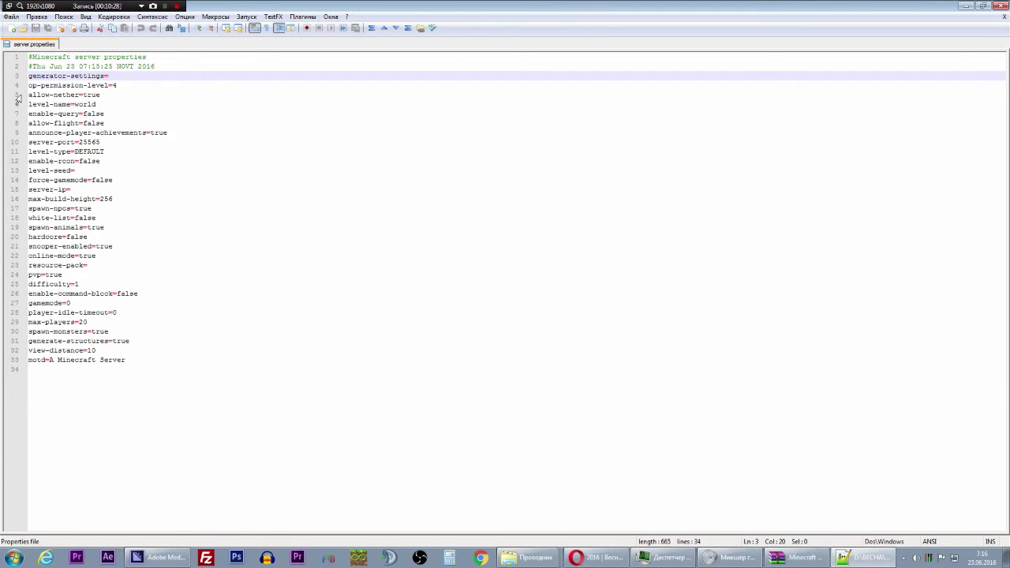
double_click(92, 95)
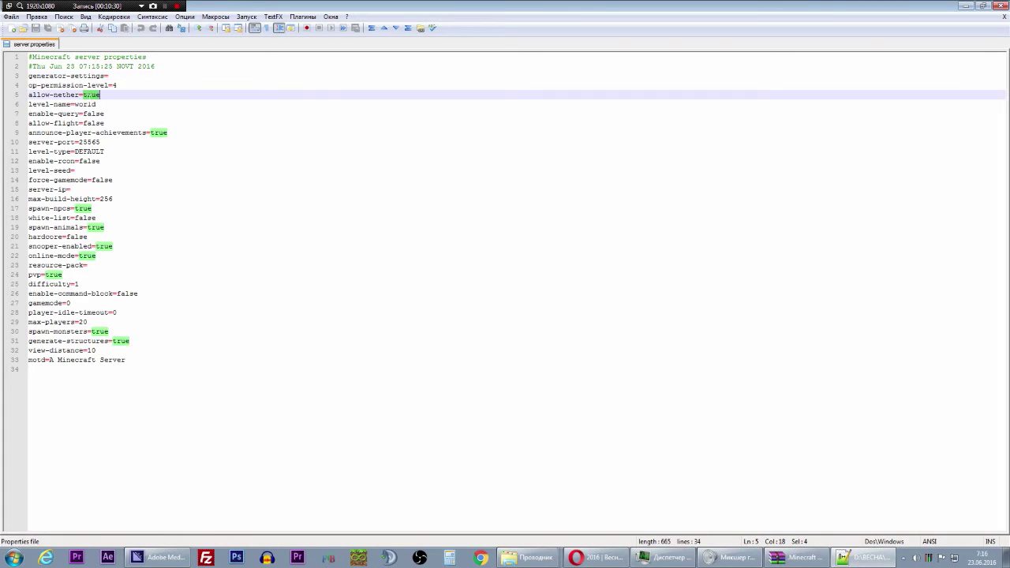
double_click(93, 114)
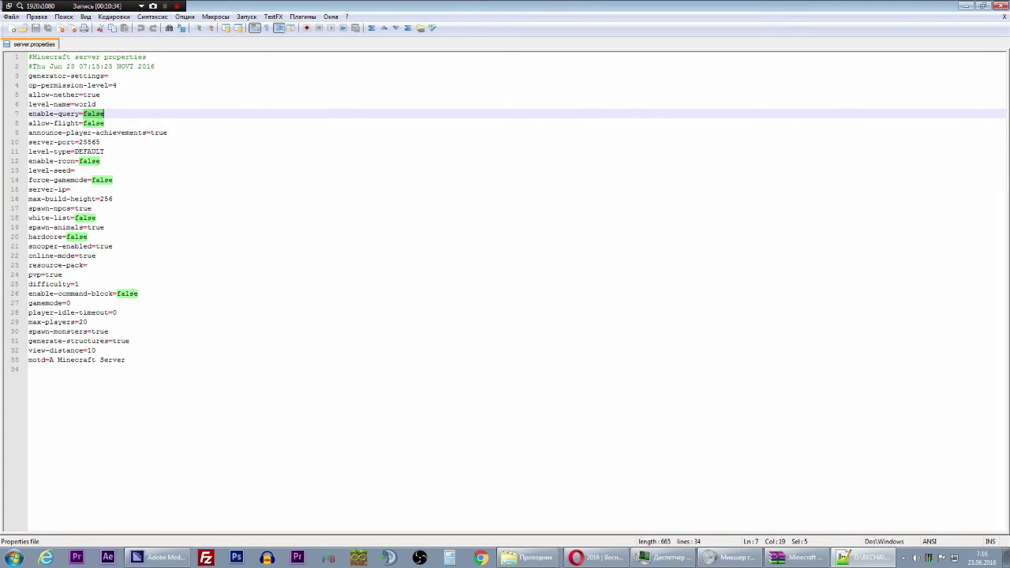
Step: Compare the level-name entry with the world folder in the СЕРВЕР directory and return to server.properties
left_click(87, 104)
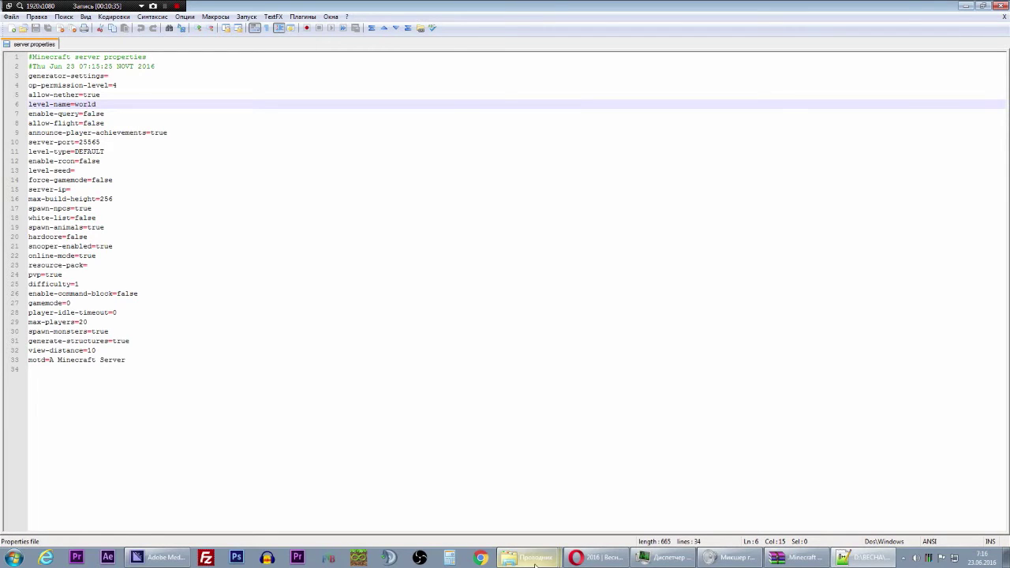
mouse_move(528, 557)
left_click(517, 536)
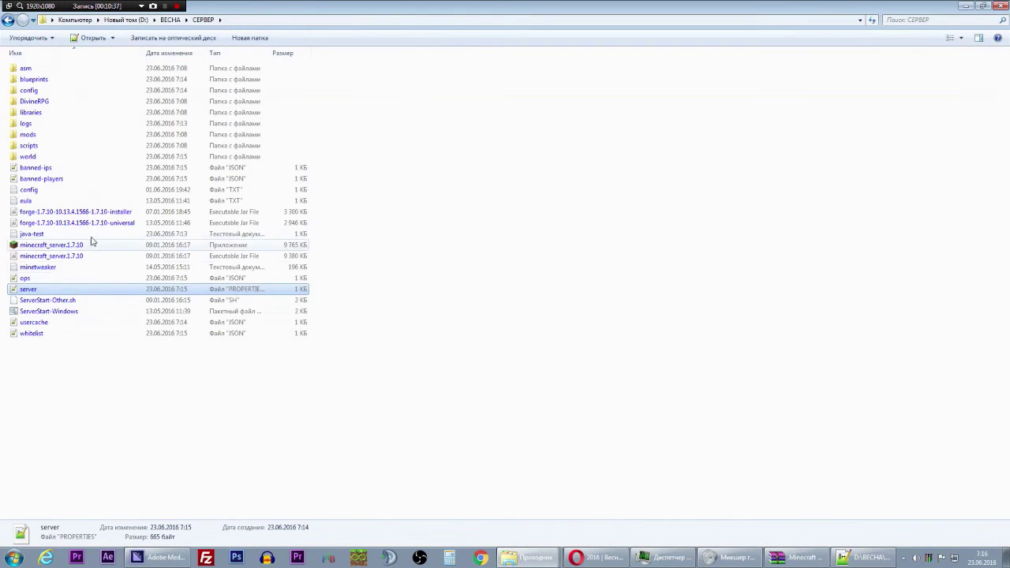
left_click(30, 158)
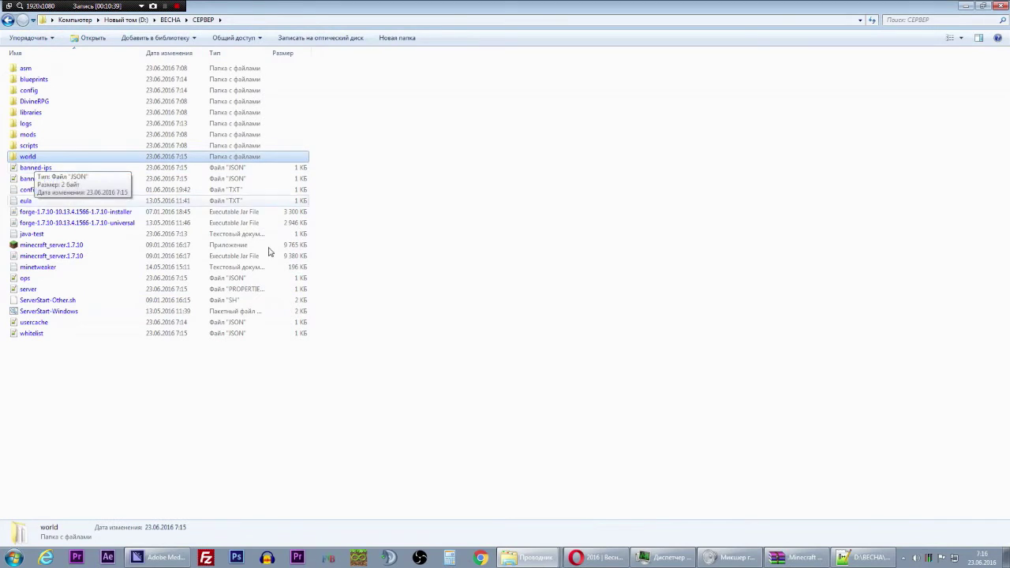
left_click(864, 557)
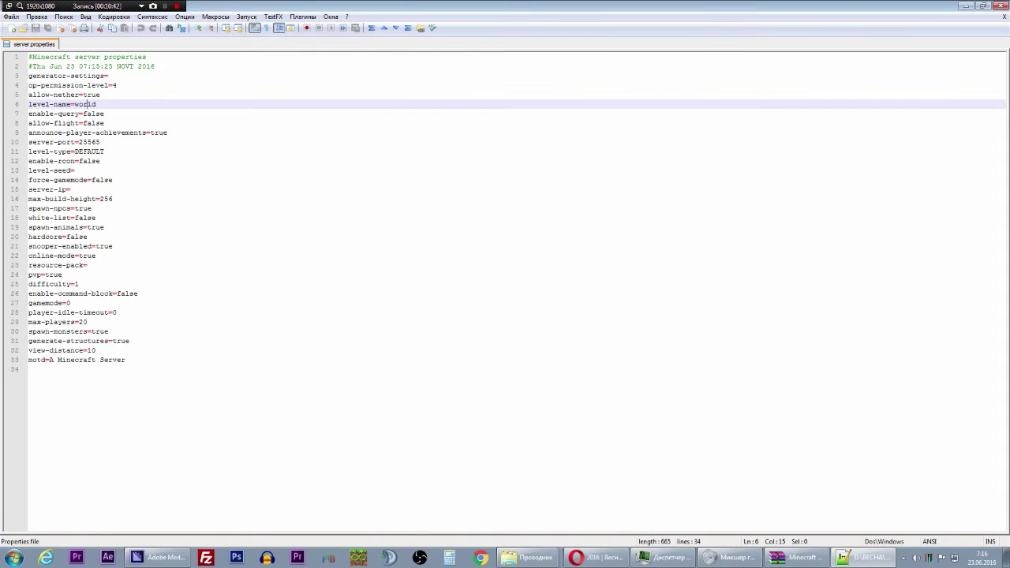
Step: Examine the enable-query, announce-player-achievements, server-port, level-seed and level-name entries in server.properties
double_click(93, 115)
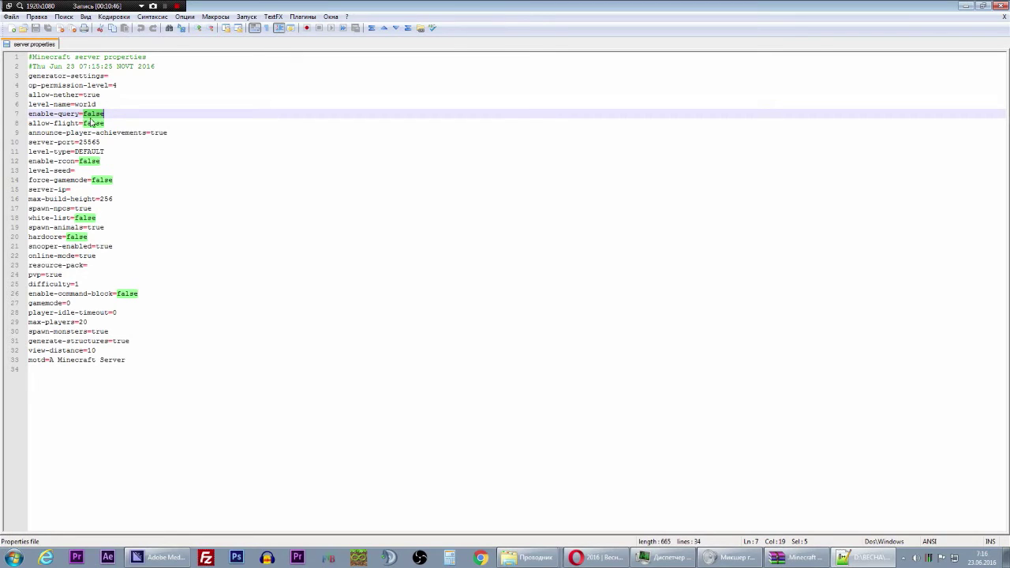
key("End")
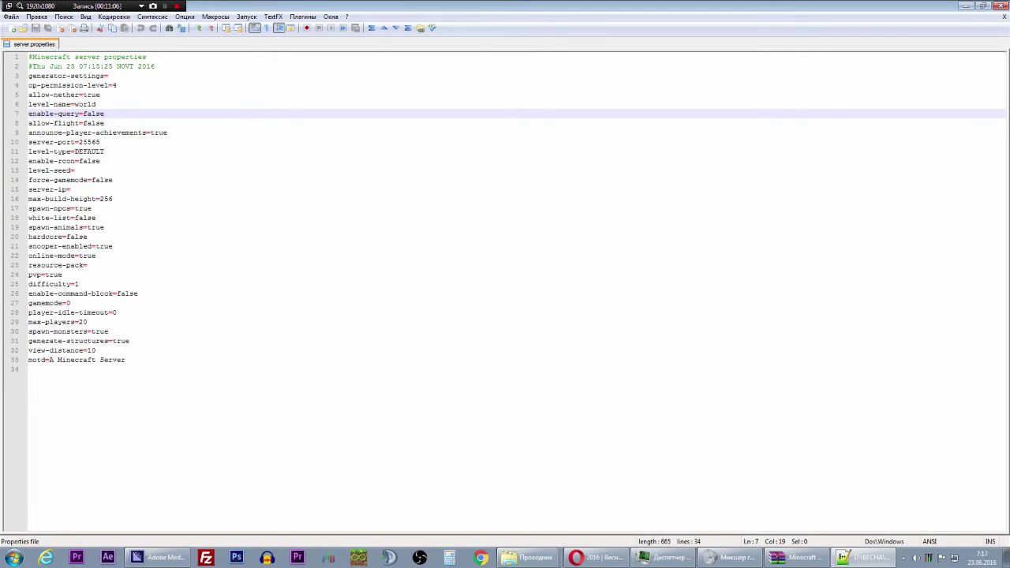
double_click(158, 132)
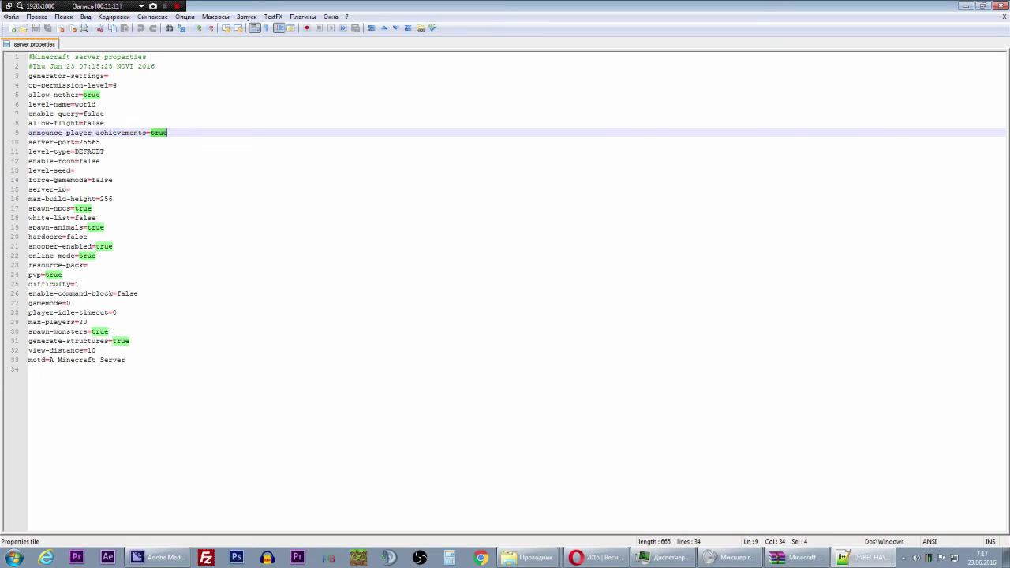
double_click(89, 142)
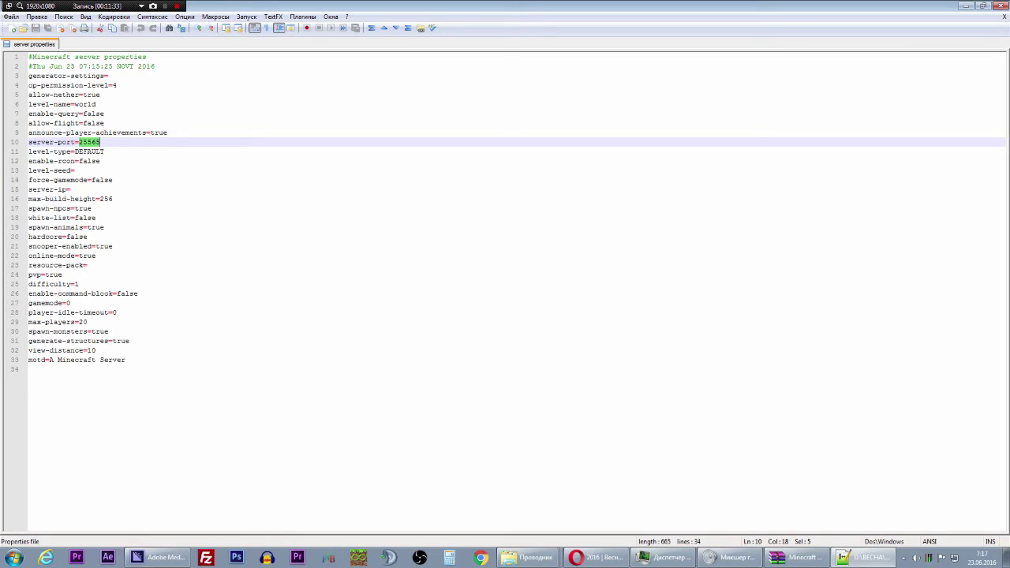
double_click(93, 114)
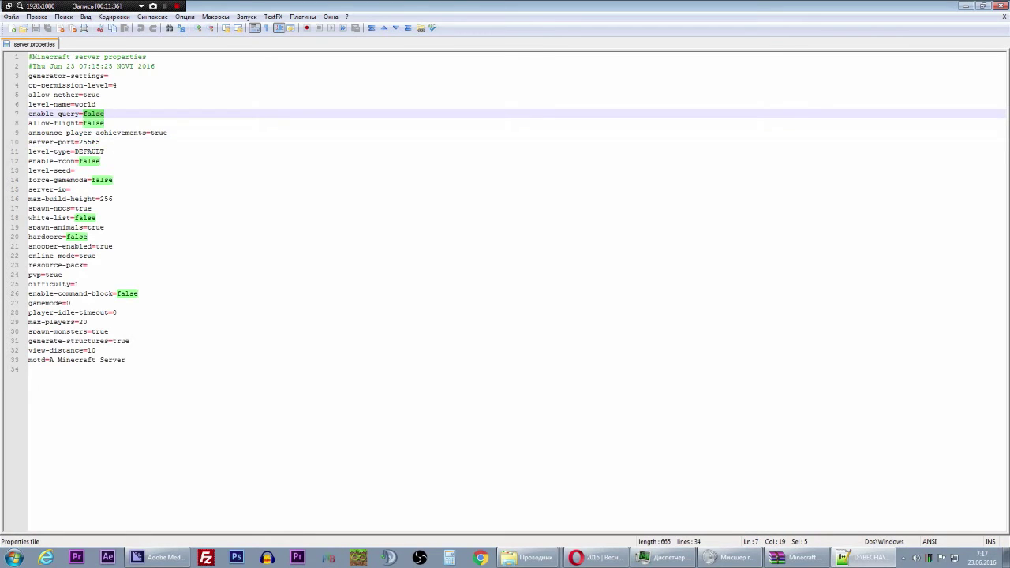
left_click(75, 170)
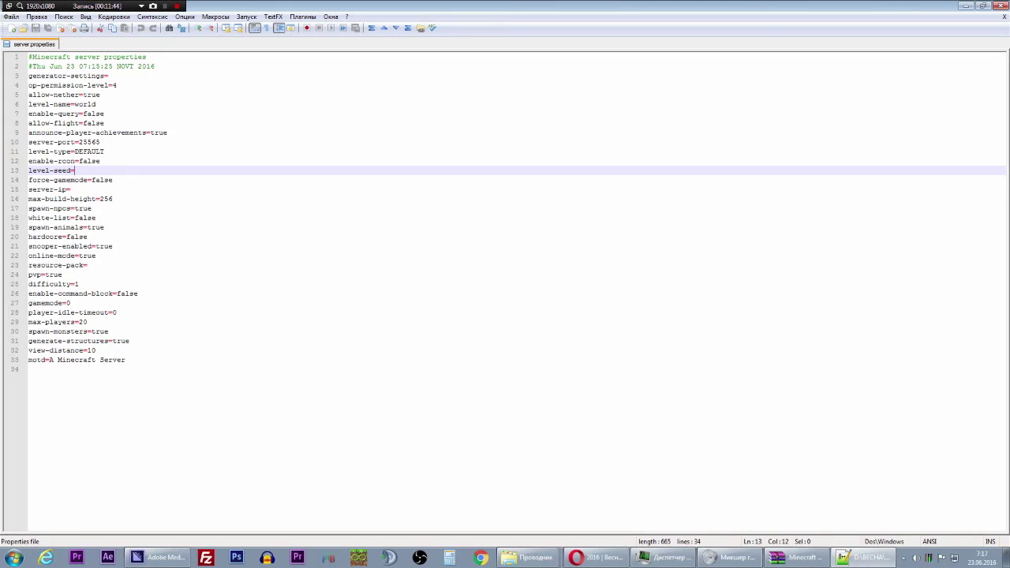
double_click(85, 104)
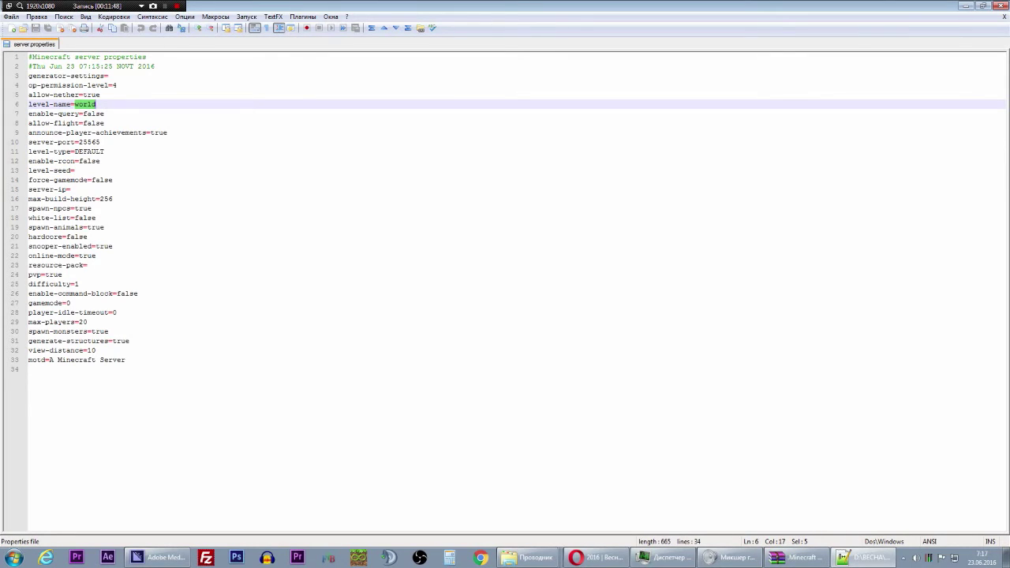
Step: Examine the entries from force-gamemode and server-ip through max-build-height, spawn-npcs, white-list, spawn-animals and hardcore
double_click(102, 180)
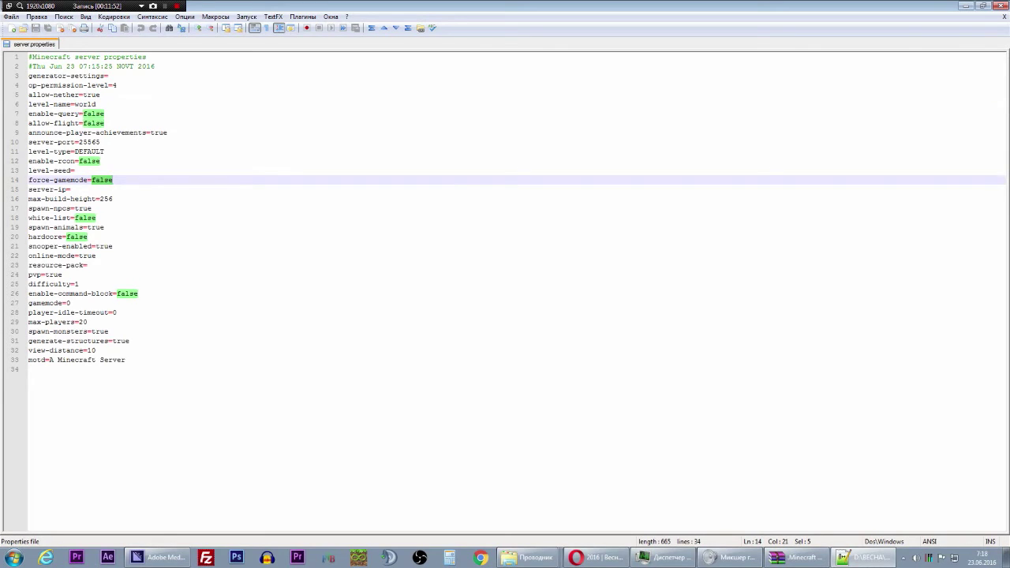
left_click(71, 189)
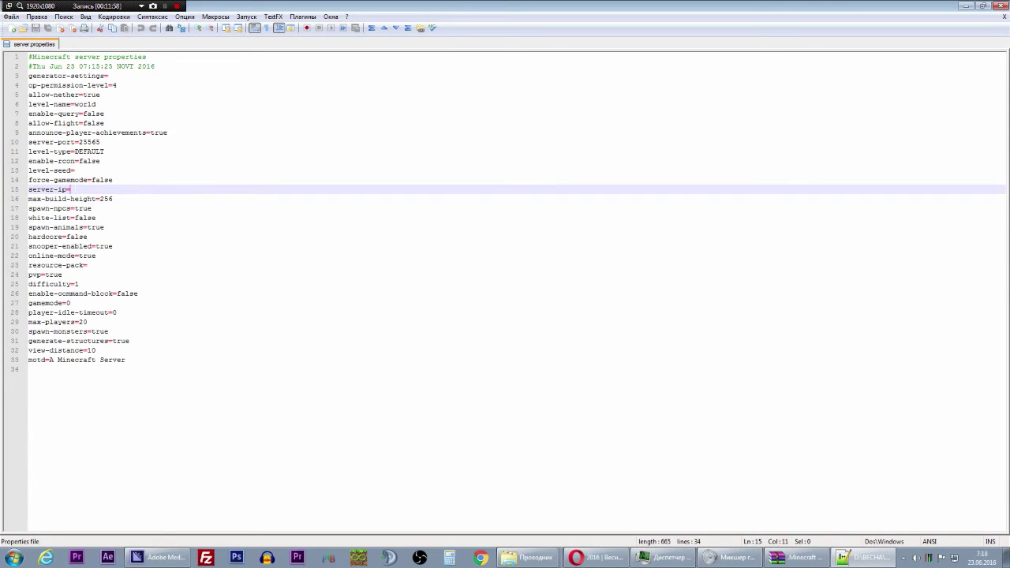
double_click(105, 199)
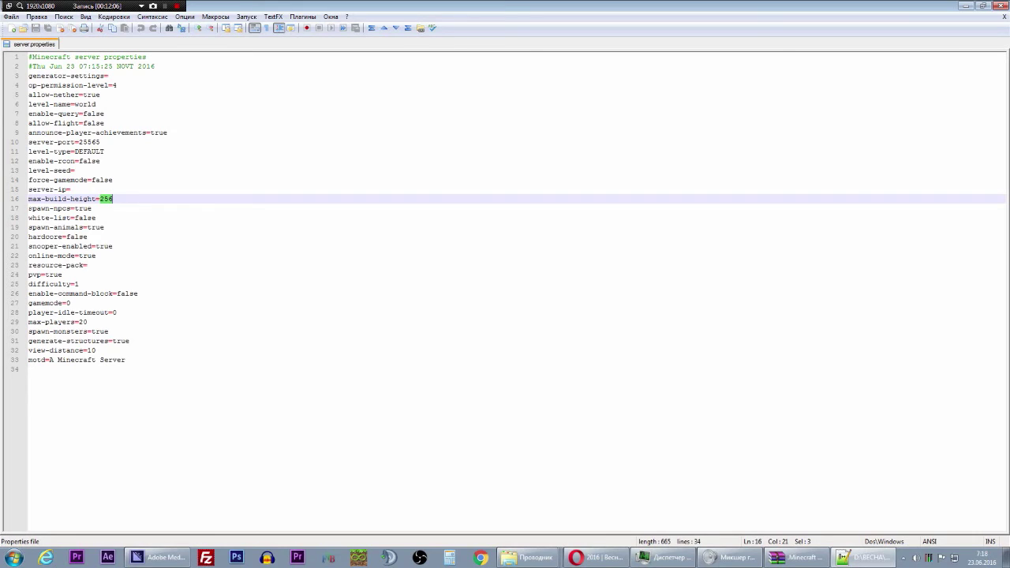
double_click(83, 209)
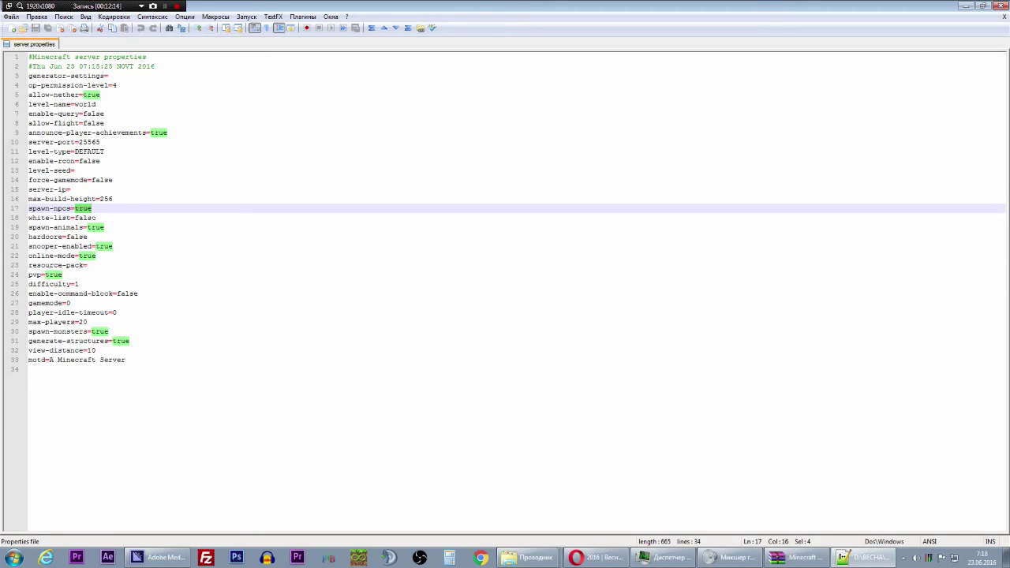
double_click(85, 218)
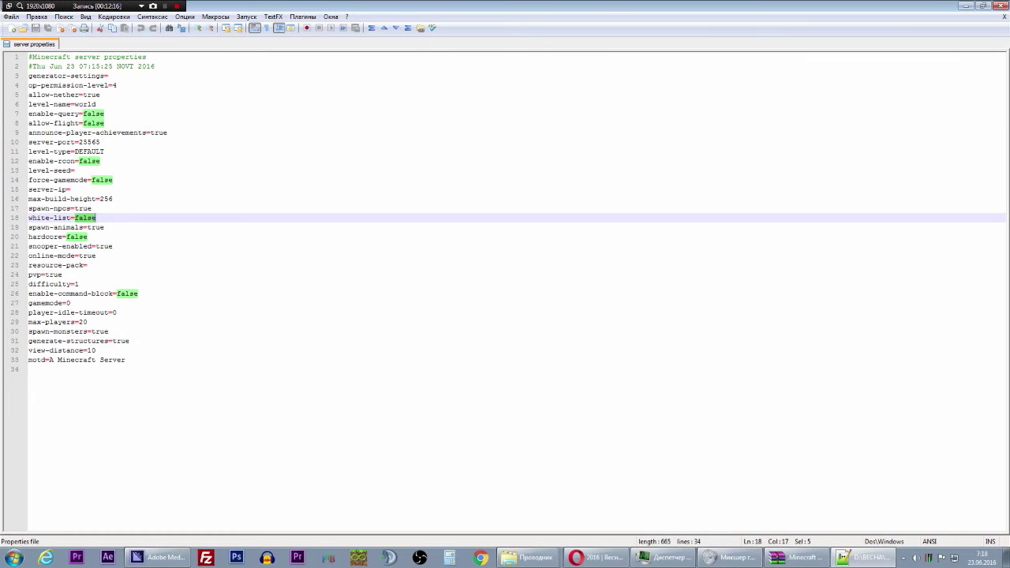
double_click(96, 228)
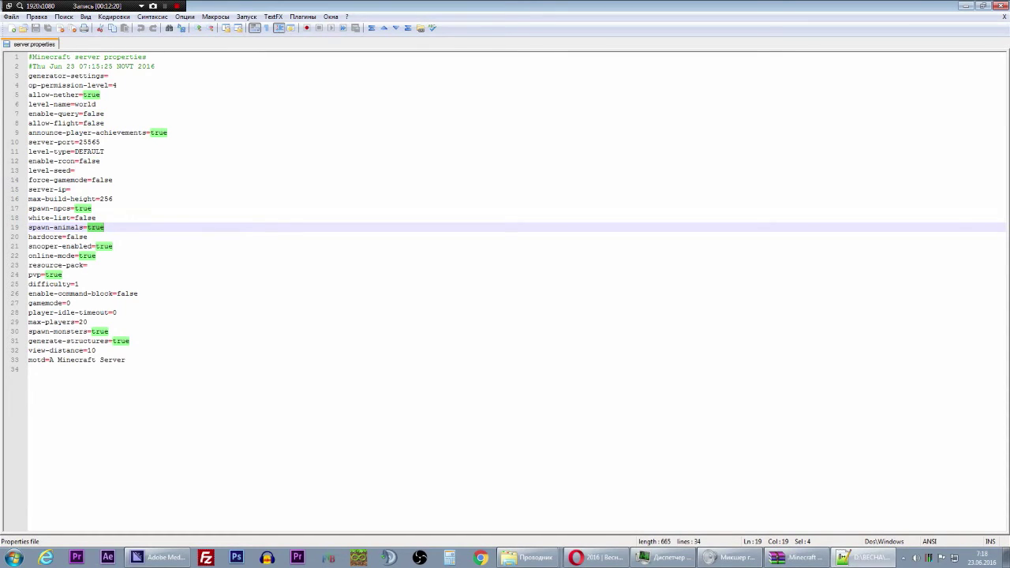
double_click(76, 237)
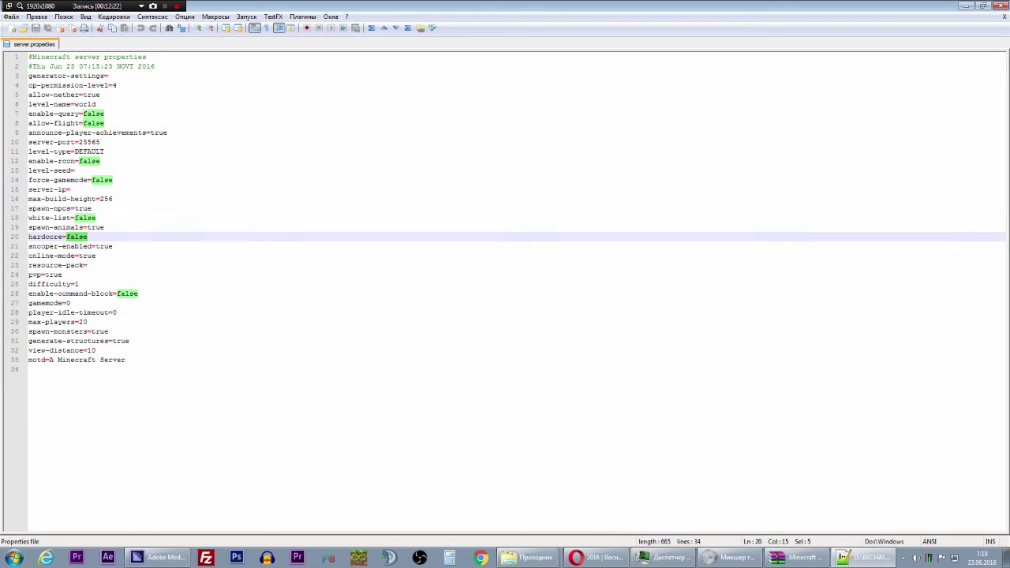
Step: Examine the snooper-enabled, online-mode and resource-pack entries, and switch back to the СЕРВЕР folder in Explorer
left_click(95, 247)
double_click(103, 246)
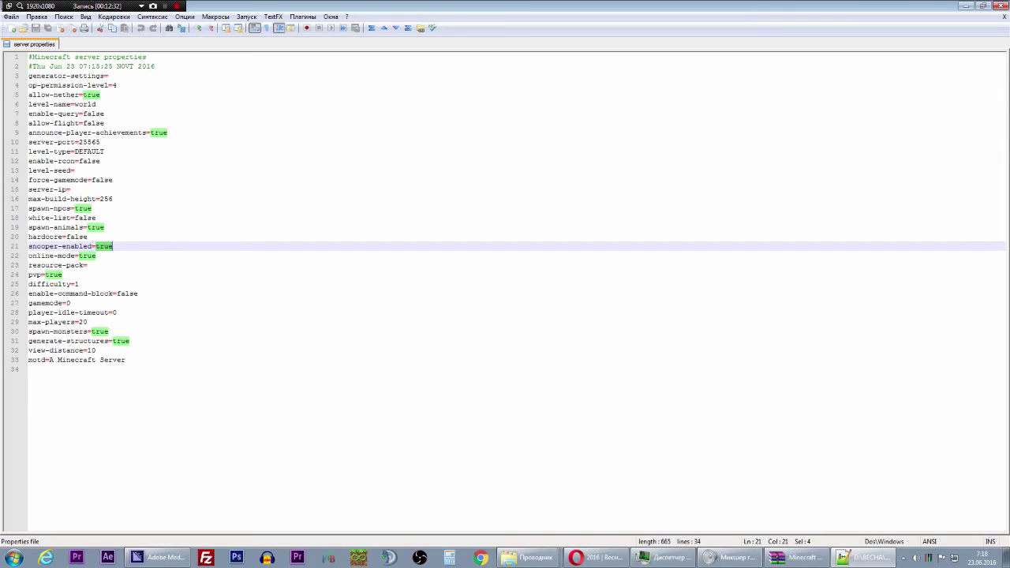
double_click(86, 257)
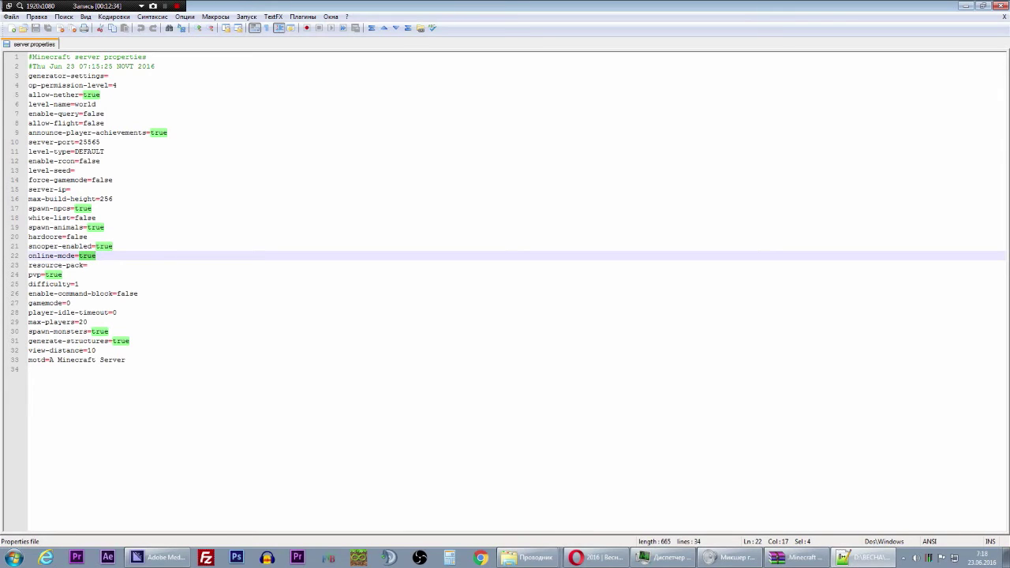
left_click(87, 265)
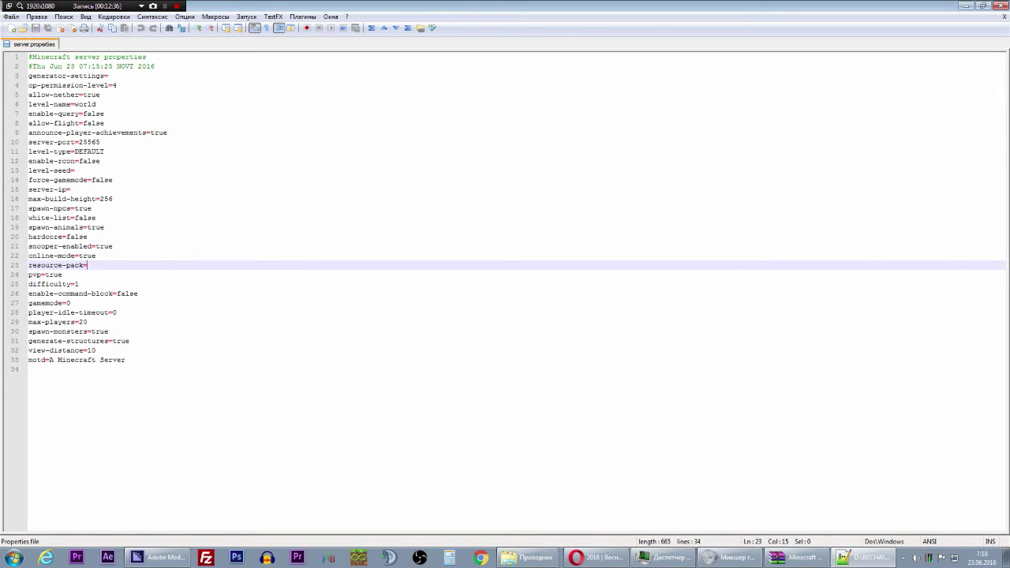
left_click(531, 558)
left_click(505, 531)
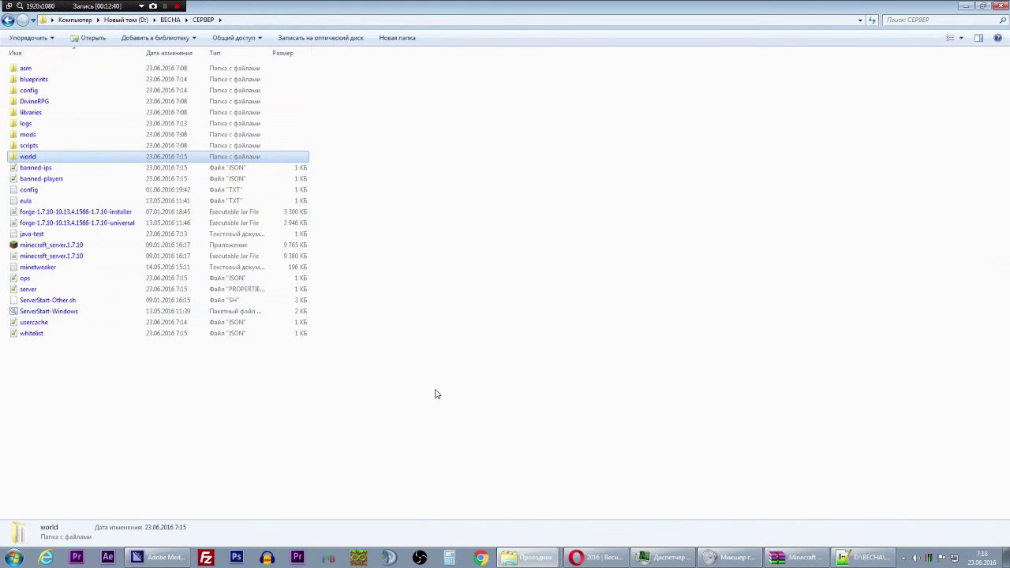
Step: Return to server.properties and examine the pvp, difficulty, hardcore, enable-command-block and gamemode entries
left_click(964, 6)
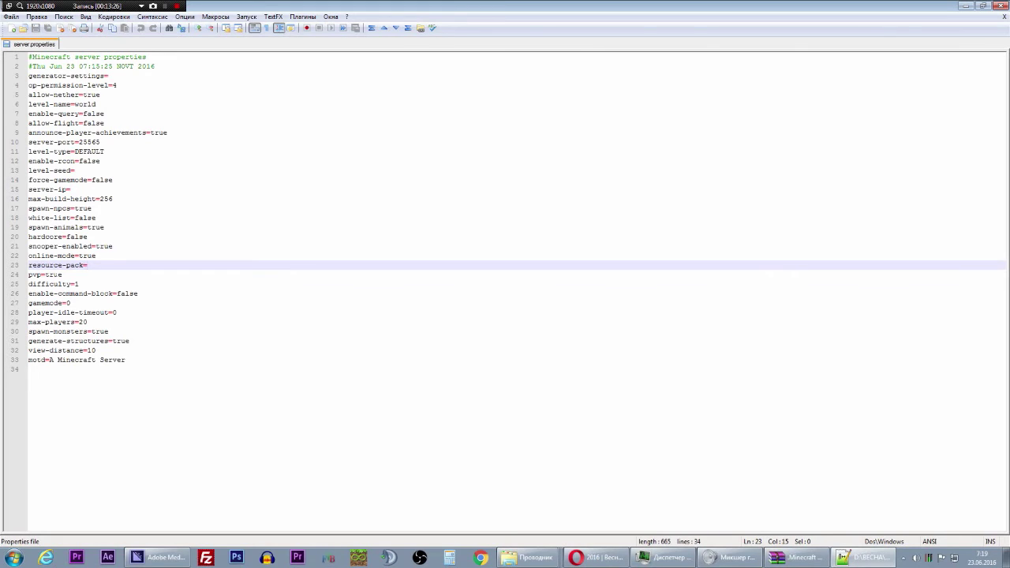
double_click(52, 275)
double_click(77, 284)
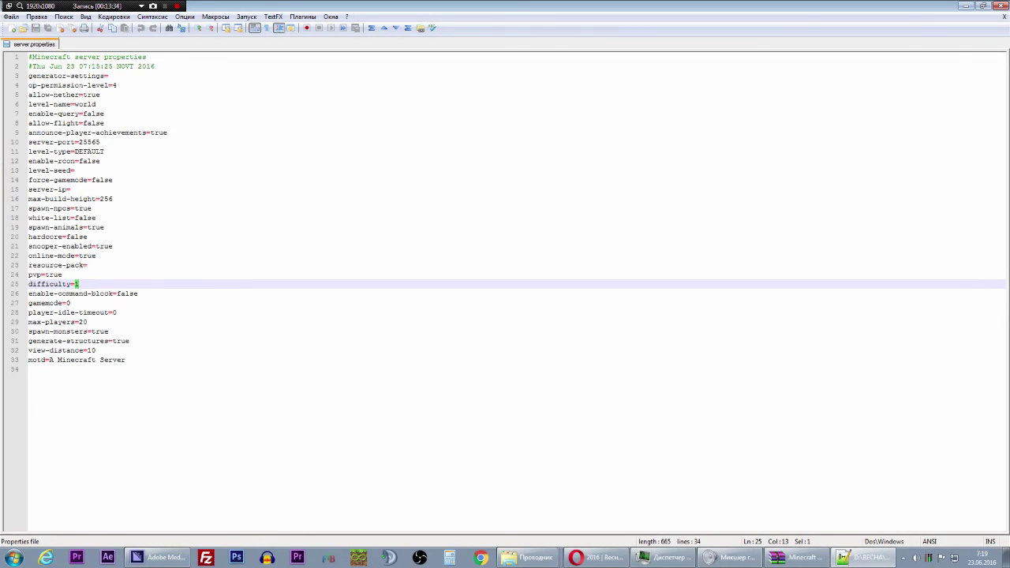
double_click(76, 236)
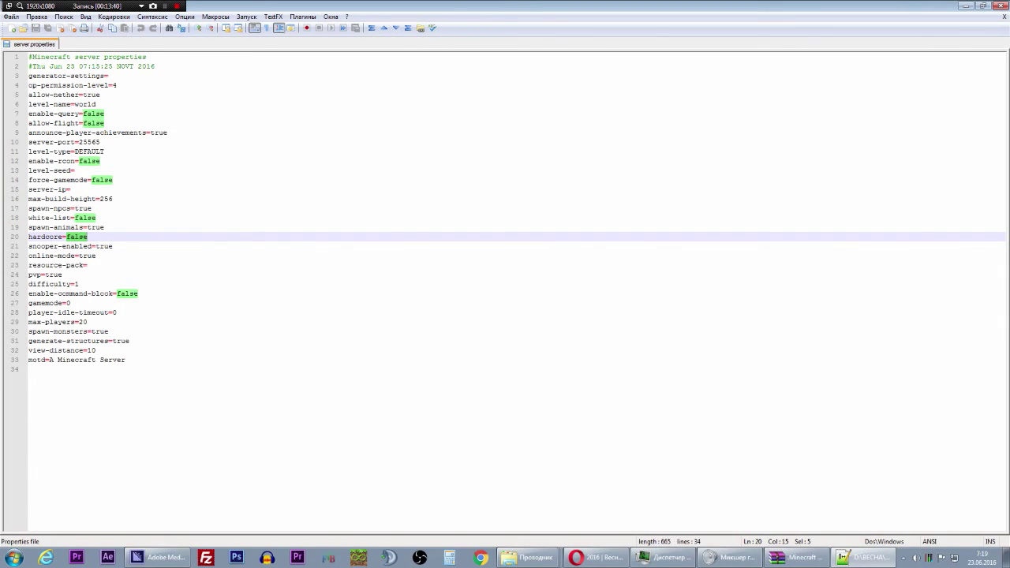
double_click(127, 293)
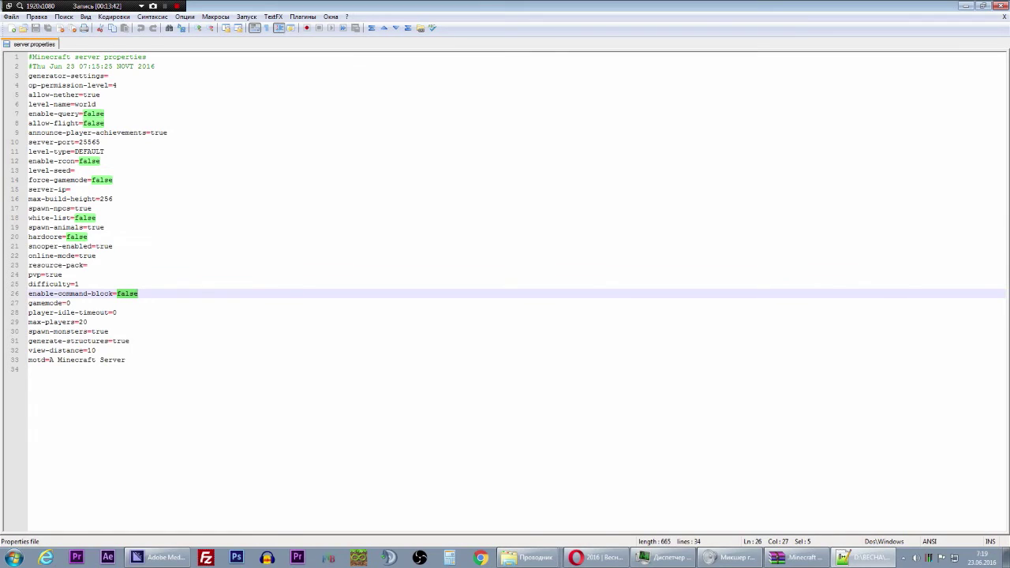
double_click(68, 303)
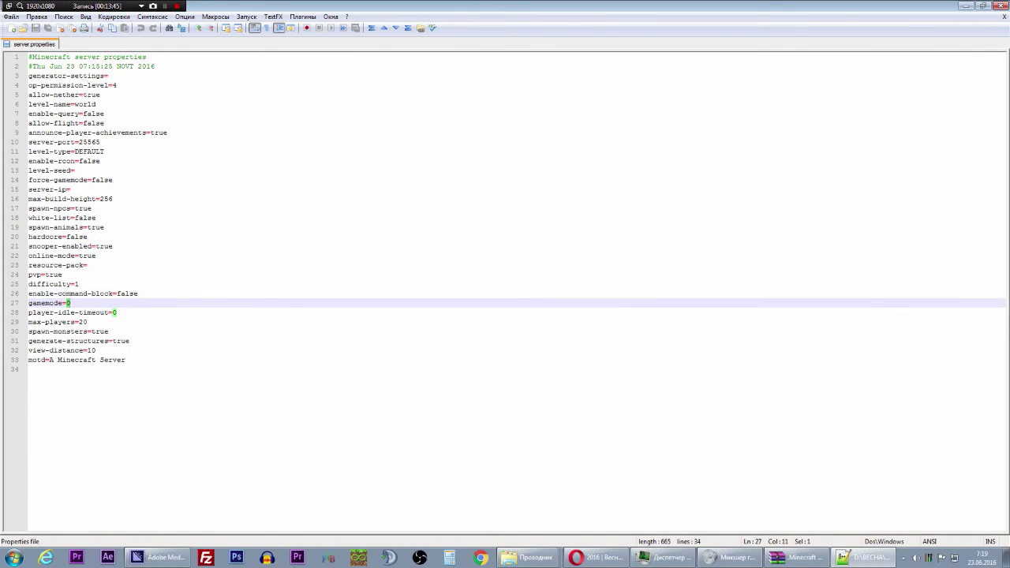
Step: Examine the entries from player-idle-timeout and max-players through view-distance and motd, and close server.properties
left_click_drag(117, 312, 28, 312)
double_click(83, 322)
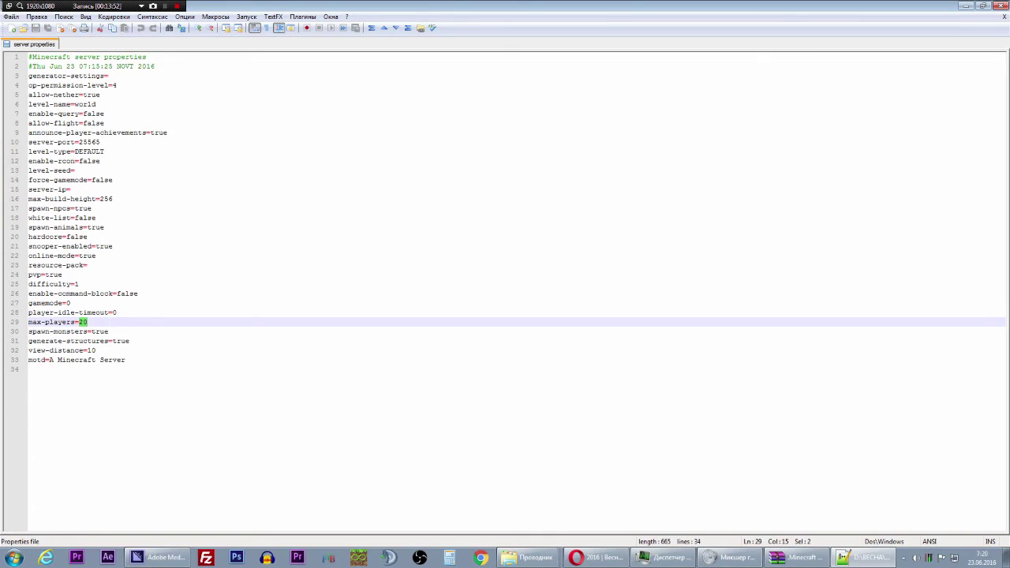
double_click(100, 331)
double_click(121, 341)
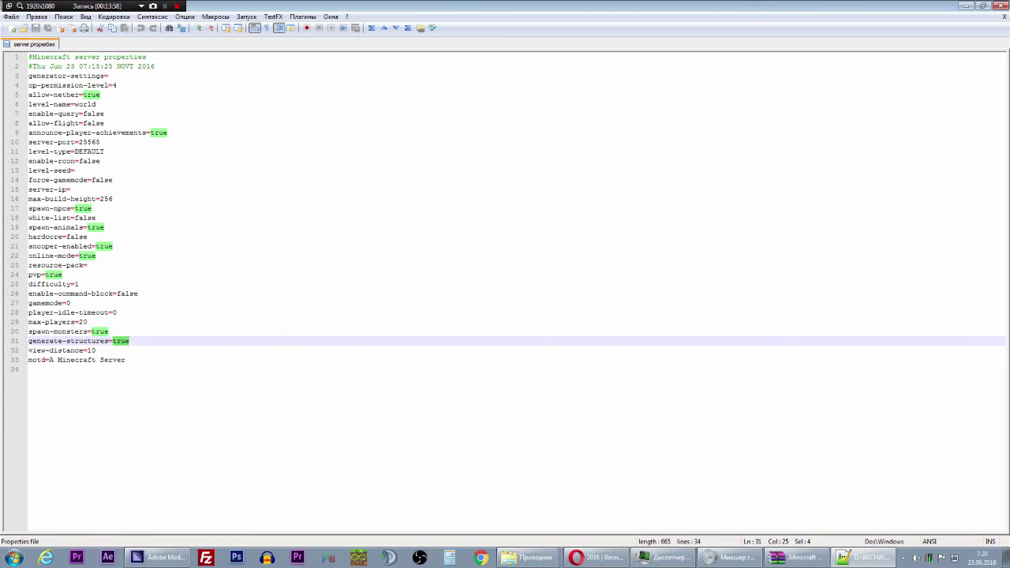
double_click(92, 351)
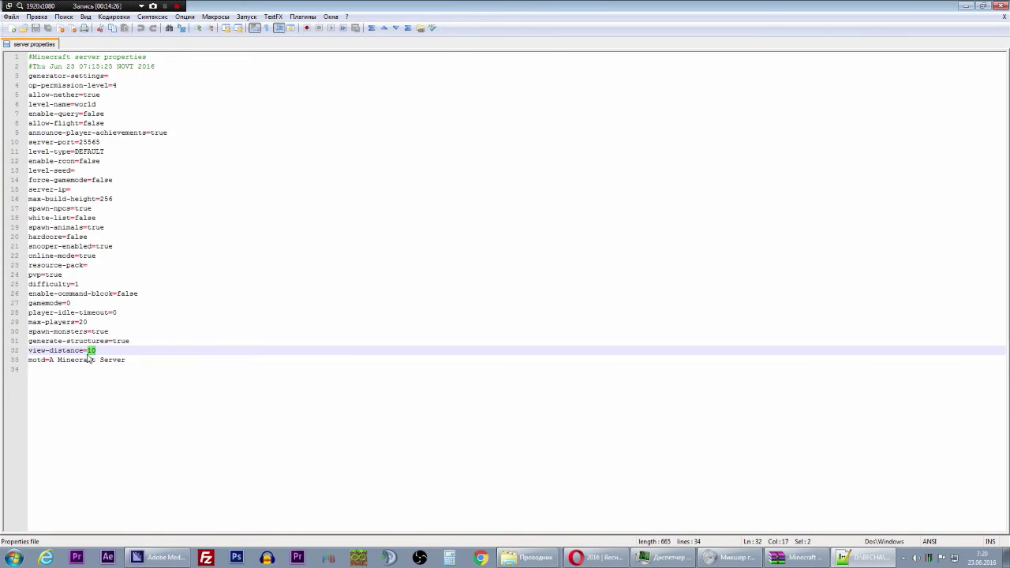
left_click_drag(49, 360, 125, 360)
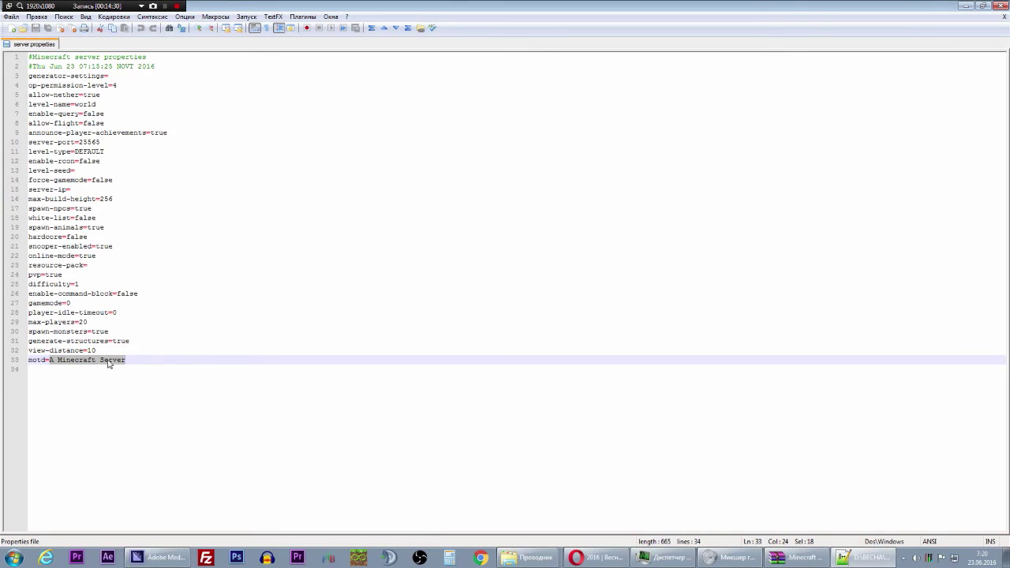
key("End")
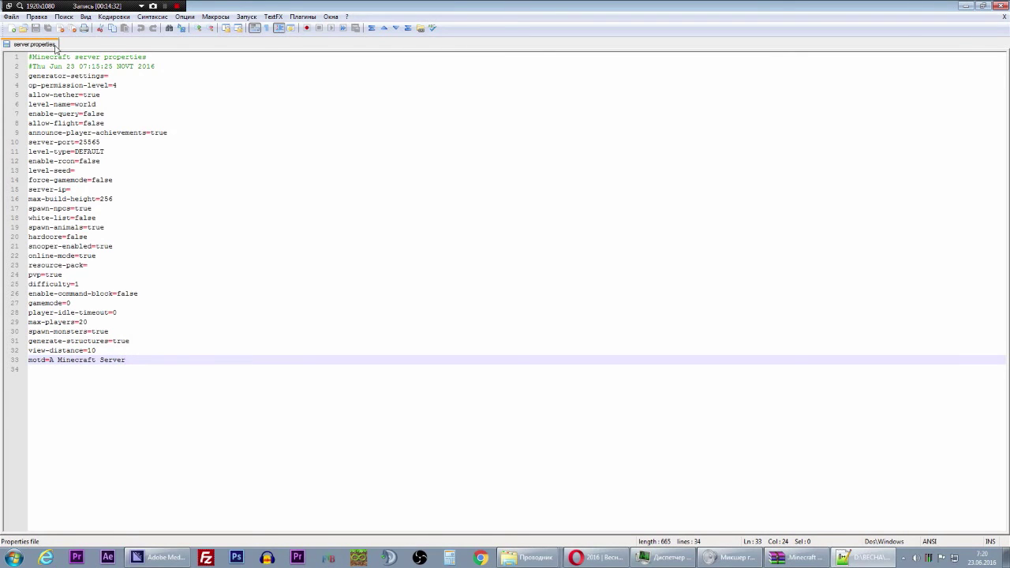
left_click(55, 45)
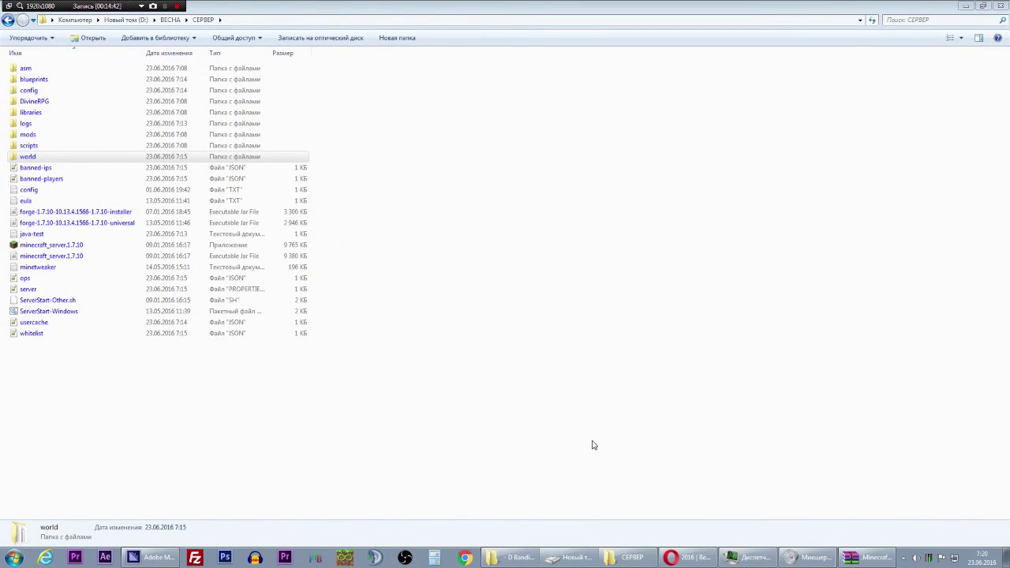
Step: Create a new text document in the СЕРВЕР folder and open it for editing
left_click(111, 421)
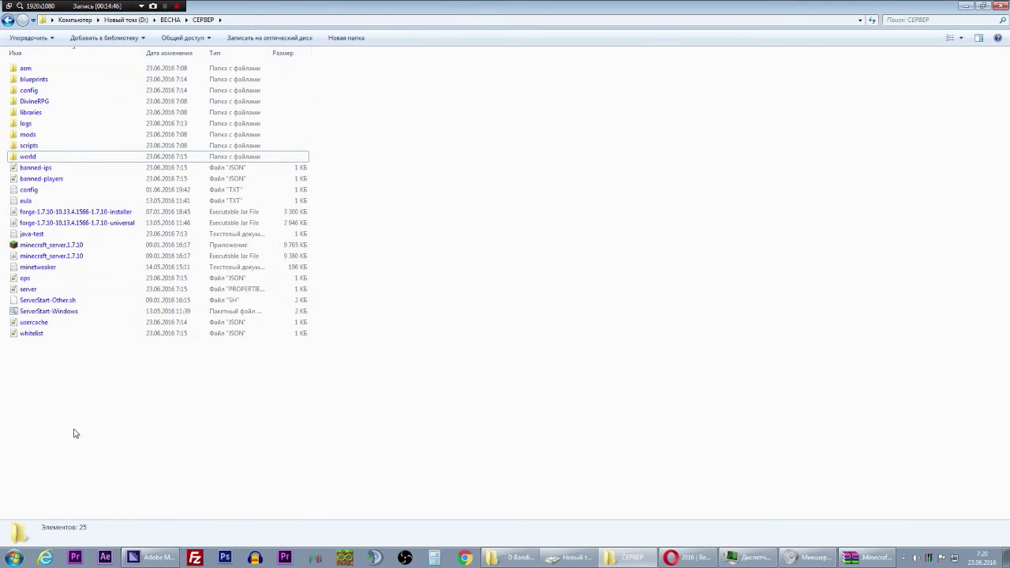
right_click(381, 396)
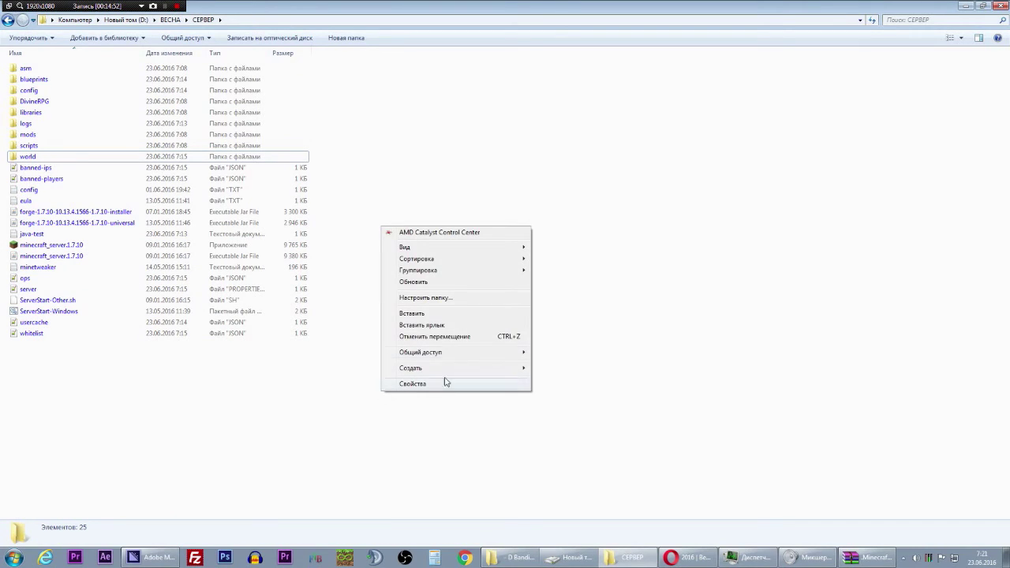
mouse_move(465, 369)
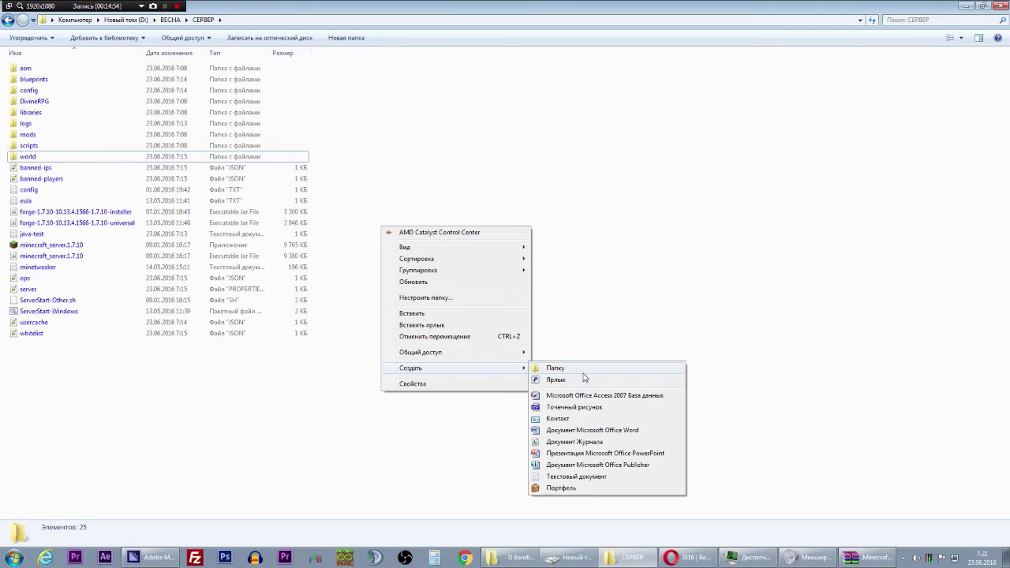
left_click(571, 476)
double_click(149, 348)
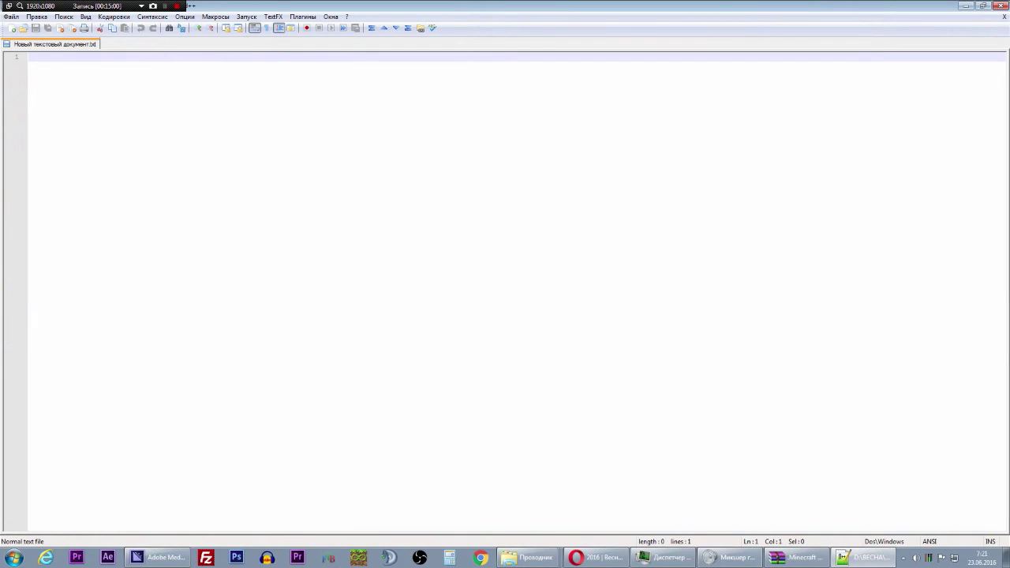
Step: Write the server addresses localhost:25565 and 192.168.1.3:25565 on two separate lines
type("localhost:")
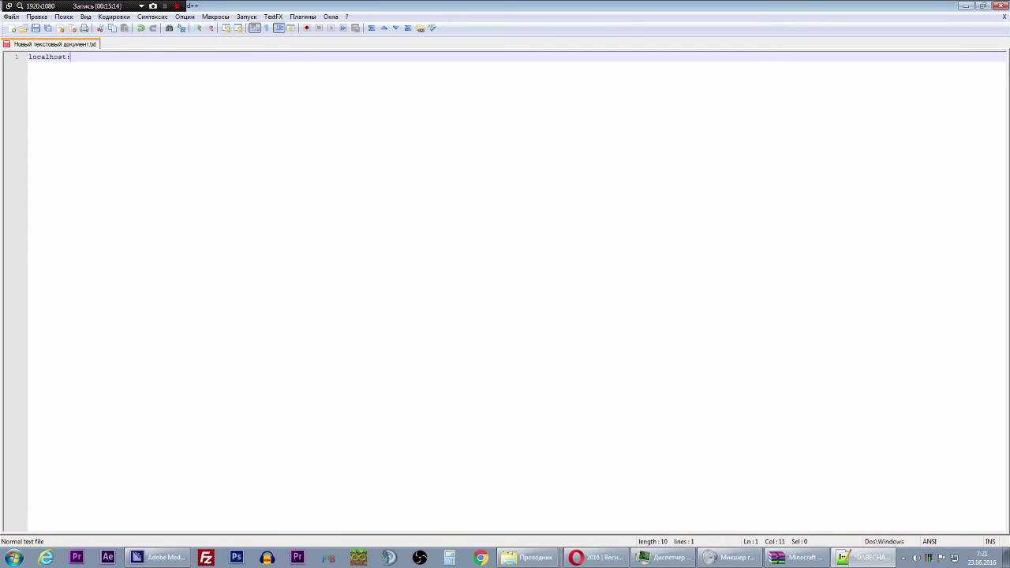
type("45")
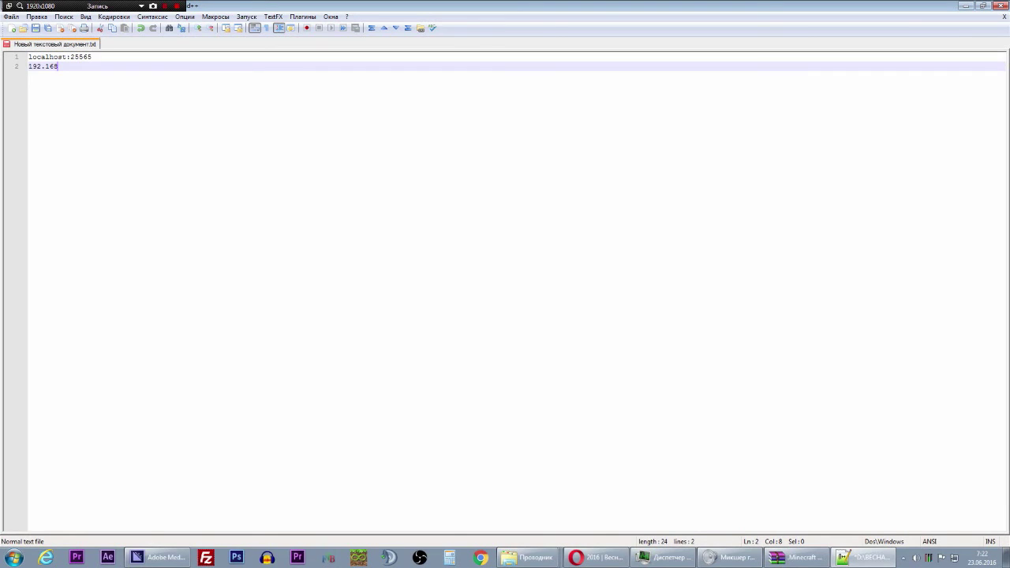
type(".1.3^")
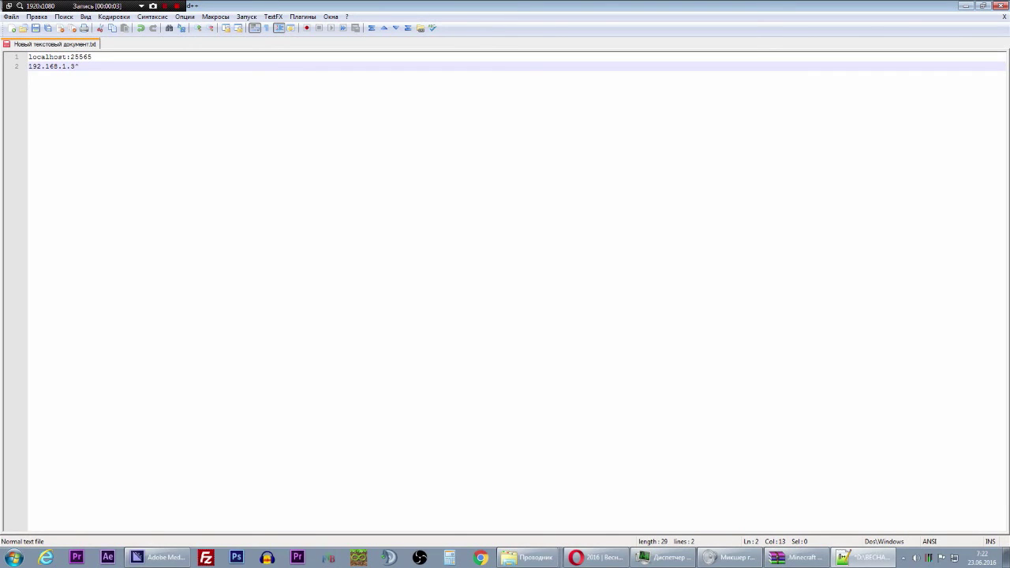
key("BackSpace")
type(":25565")
Step: Examine the complete second address line, its port and its IP part
key("shift+Home")
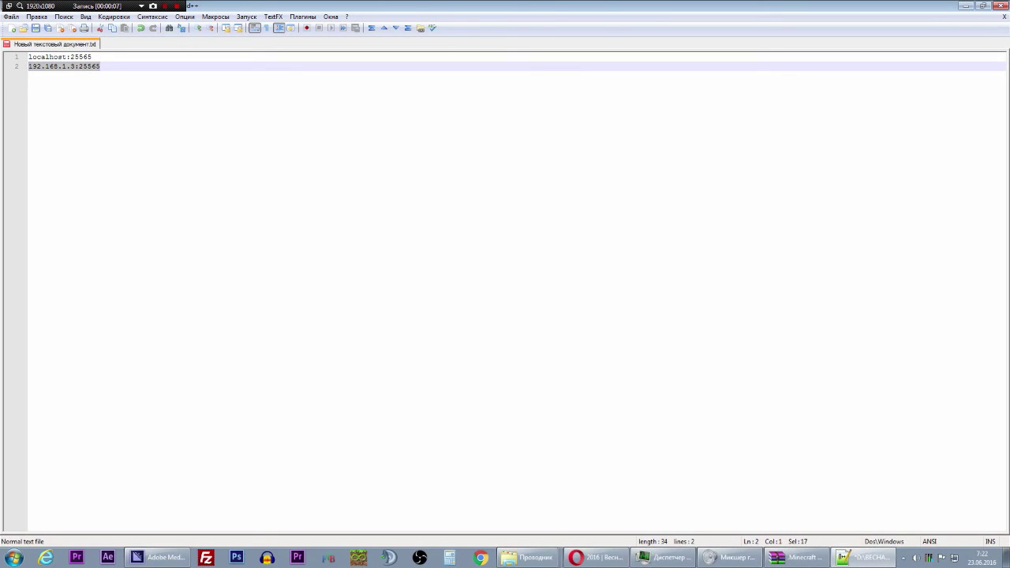
key("End")
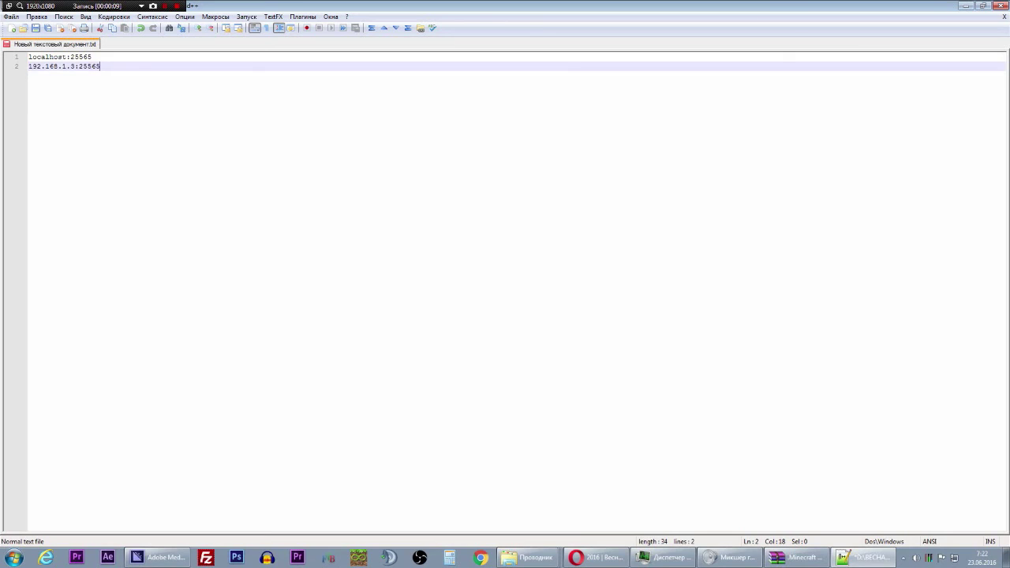
key("shift+Home")
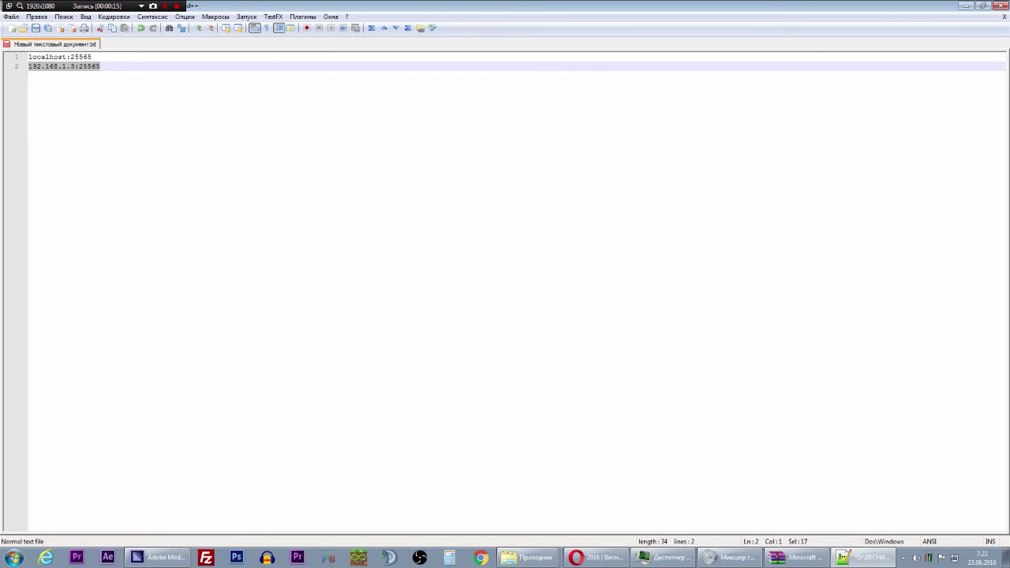
key("End")
double_click(88, 67)
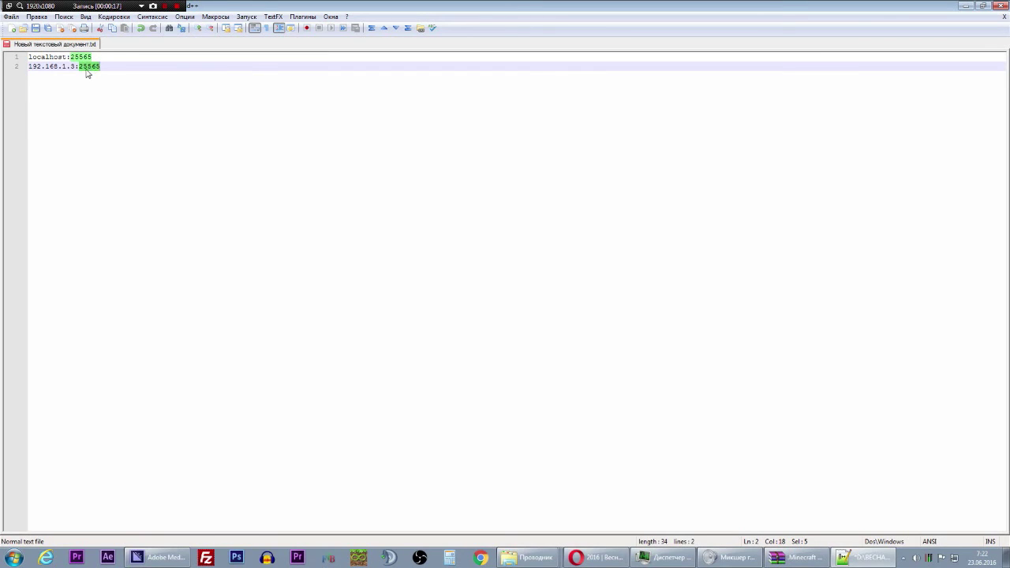
left_click_drag(76, 66, 29, 66)
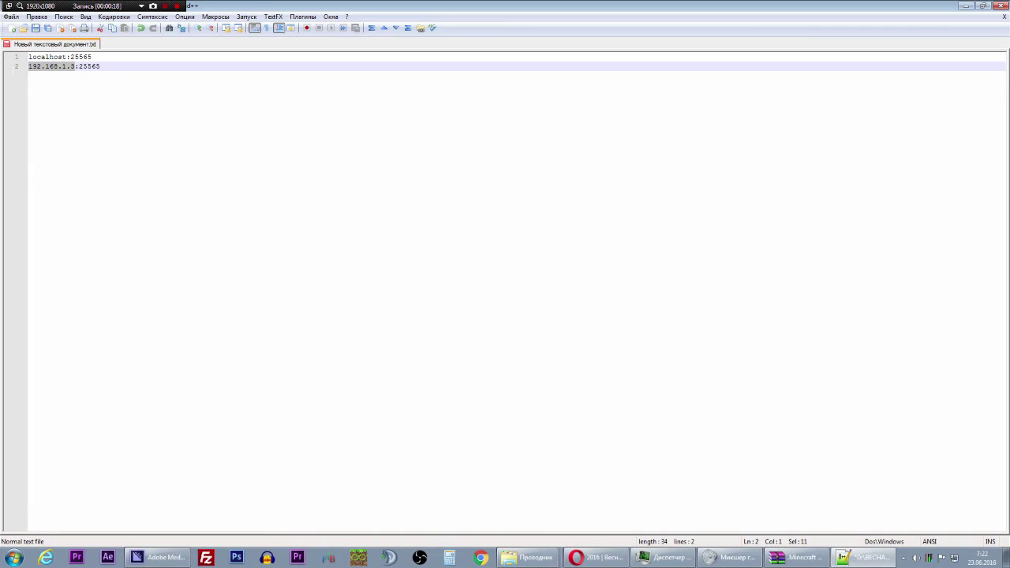
left_click(74, 66)
left_click_drag(77, 66, 29, 66)
left_click(100, 66)
left_click_drag(100, 67, 28, 66)
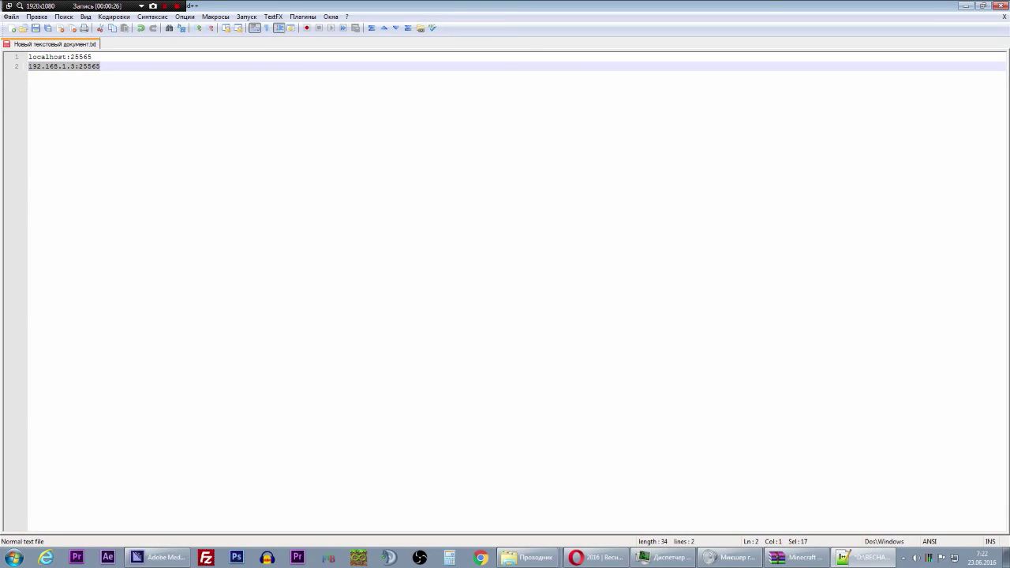
Step: Try 2 as the last number of the IP address in the second line and restore it to 3
left_click(71, 66)
key("Delete")
type("2")
key("BackSpace")
type("3")
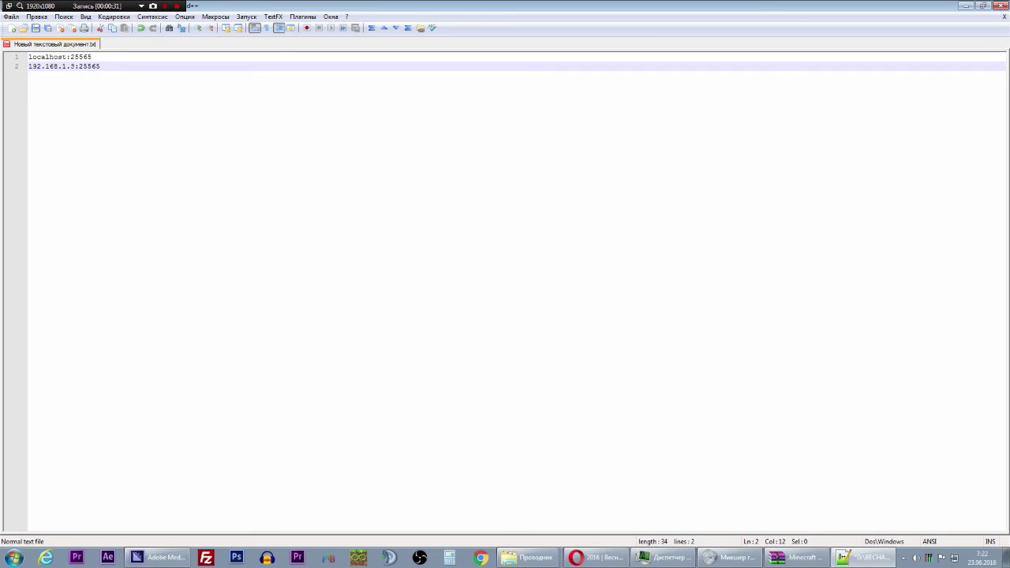
Step: Examine the last number of the local IP address and both complete address lines
key("End")
double_click(72, 67)
left_click(100, 66)
key("ctrl+a")
key("Right")
key("ctrl+a")
key("Right")
Step: Switch to MultiMC and collapse the unnamed instance group and the Сборки Xrustaller group
left_click(359, 559)
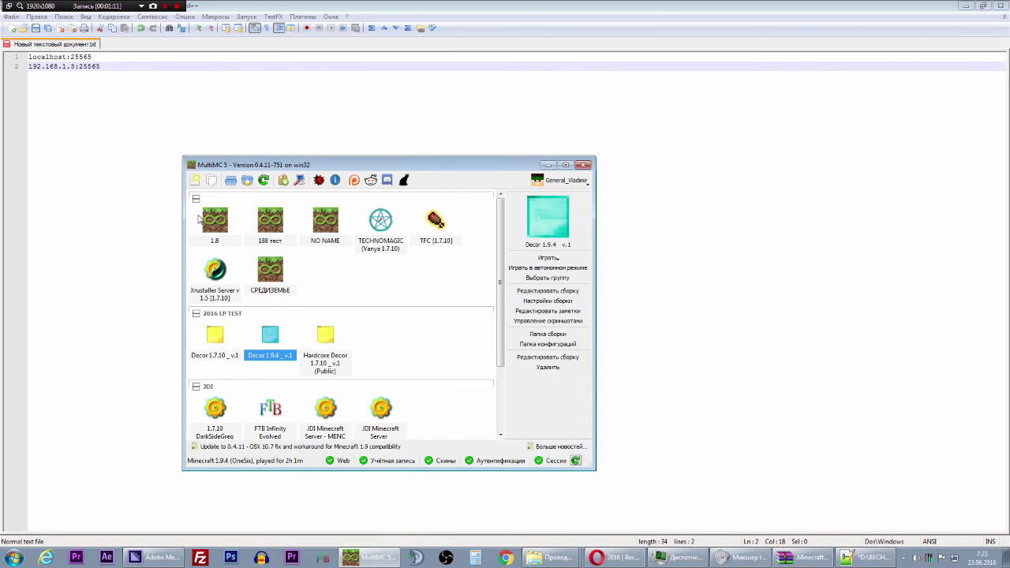
left_click(196, 198)
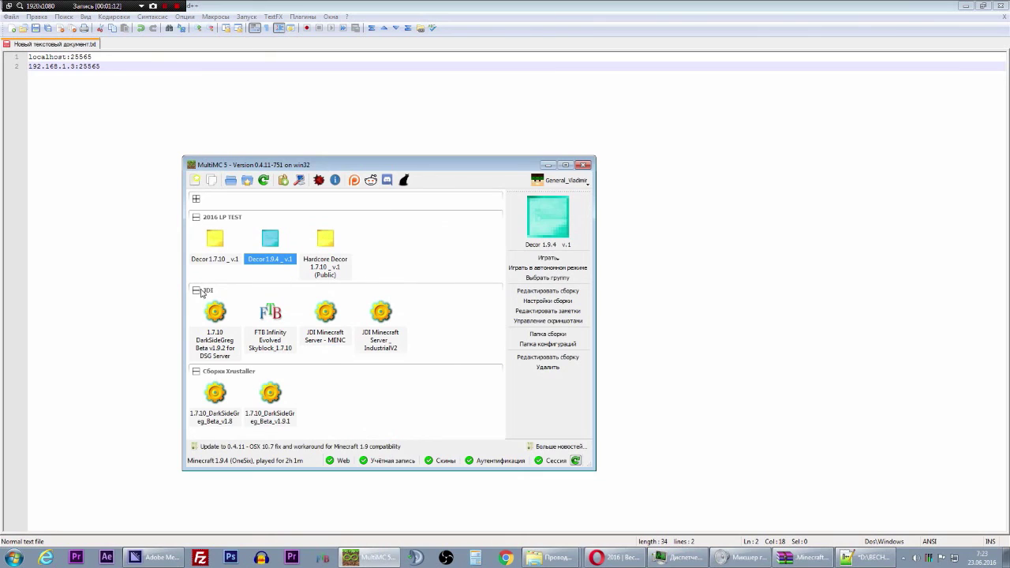
left_click(195, 371)
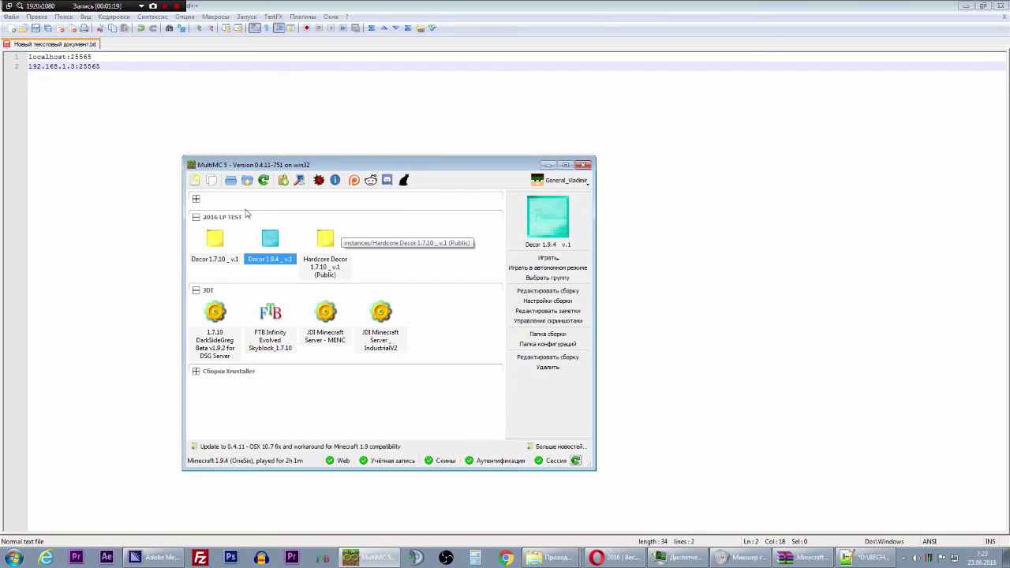
Step: Look through the Minecraft version list for a new instance down to 1.7.10, and cancel the instance creation
left_click(195, 182)
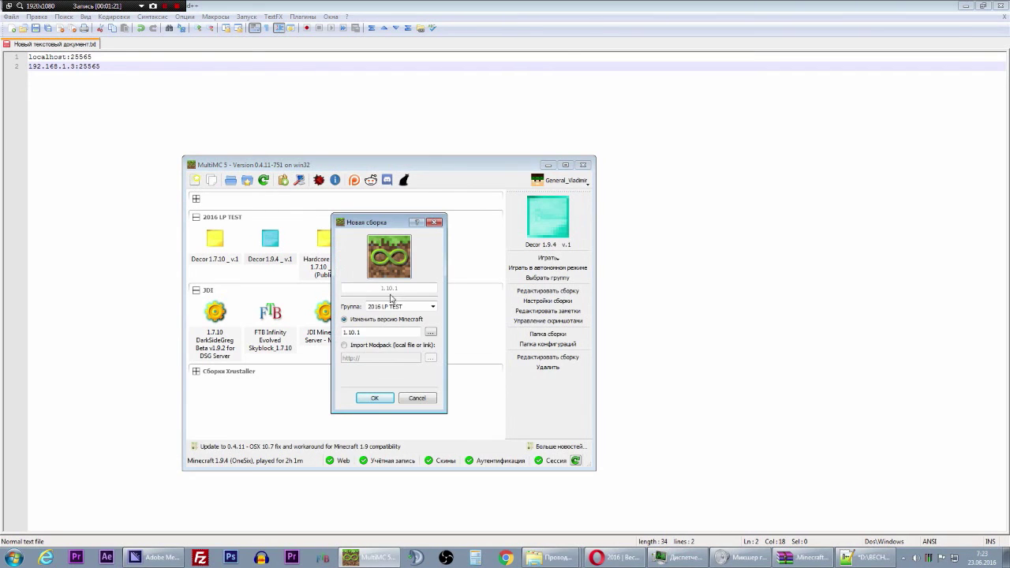
left_click(431, 332)
scroll(343, 365, "down", 3)
scroll(343, 364, "down", 4)
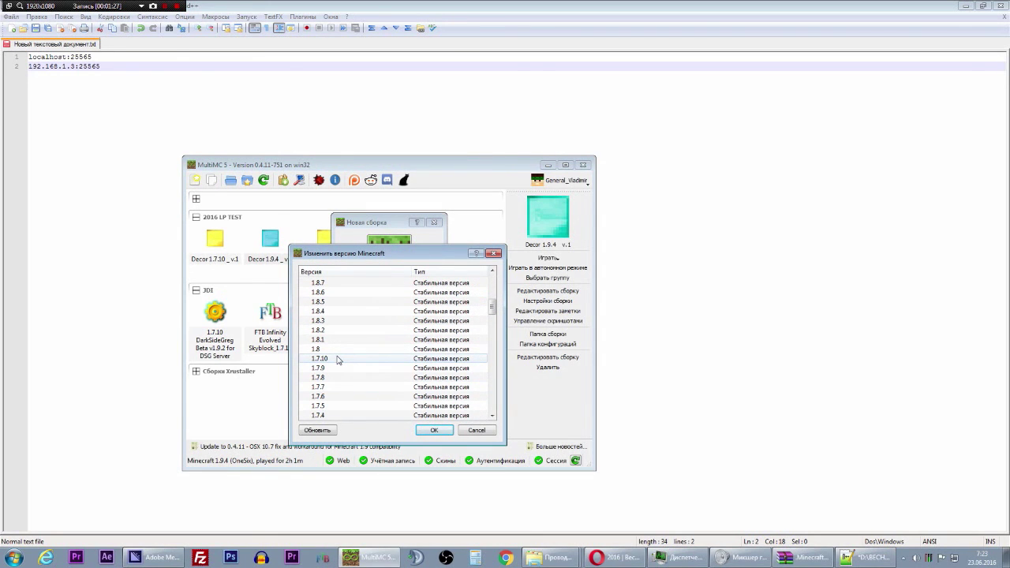
key("Escape")
key("Escape")
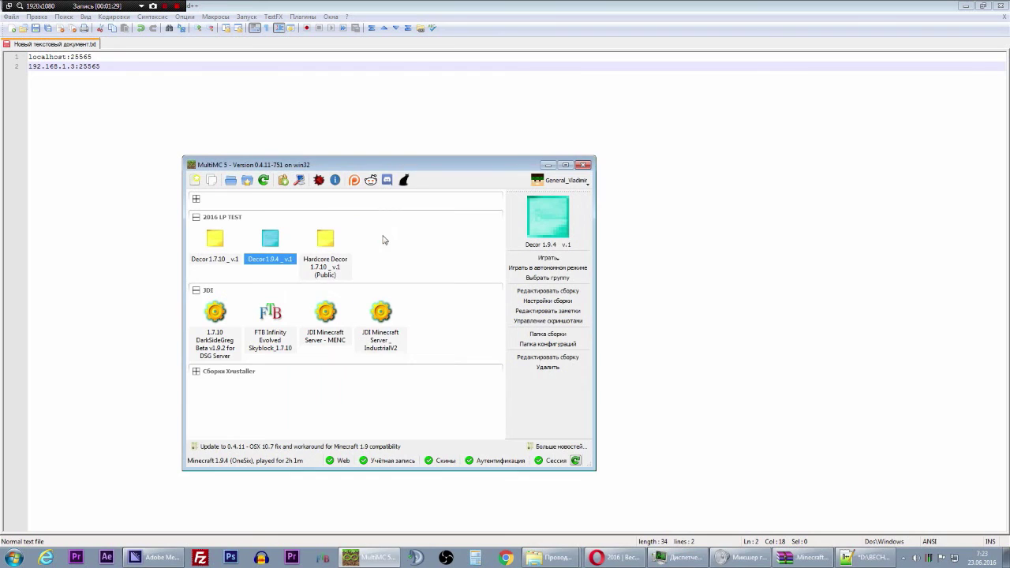
Step: Examine the installed Forge entry of the Decor 1.9.4 _ v.1 instance and the available Forge versions, and close without installing any
right_click(262, 260)
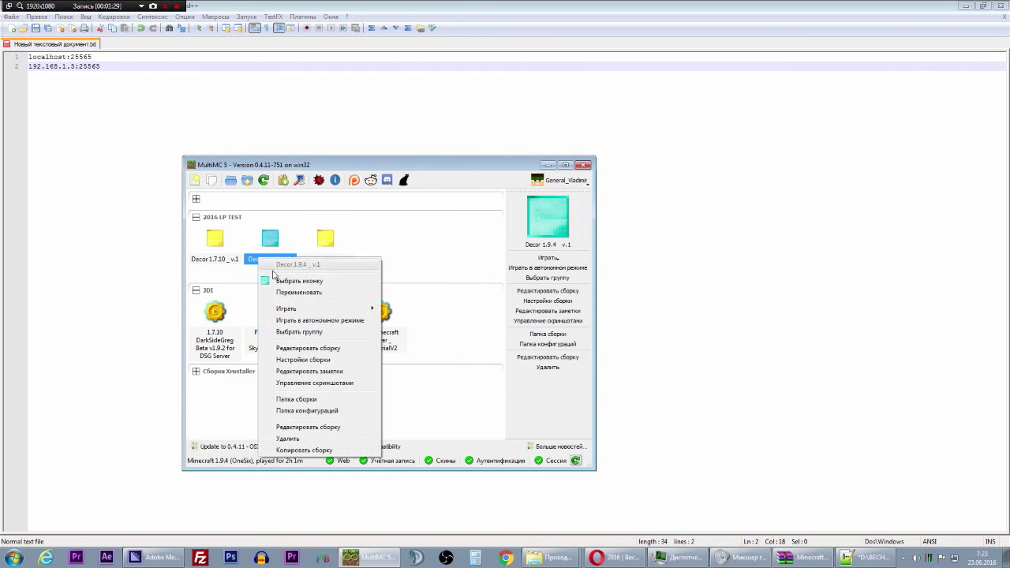
left_click(307, 348)
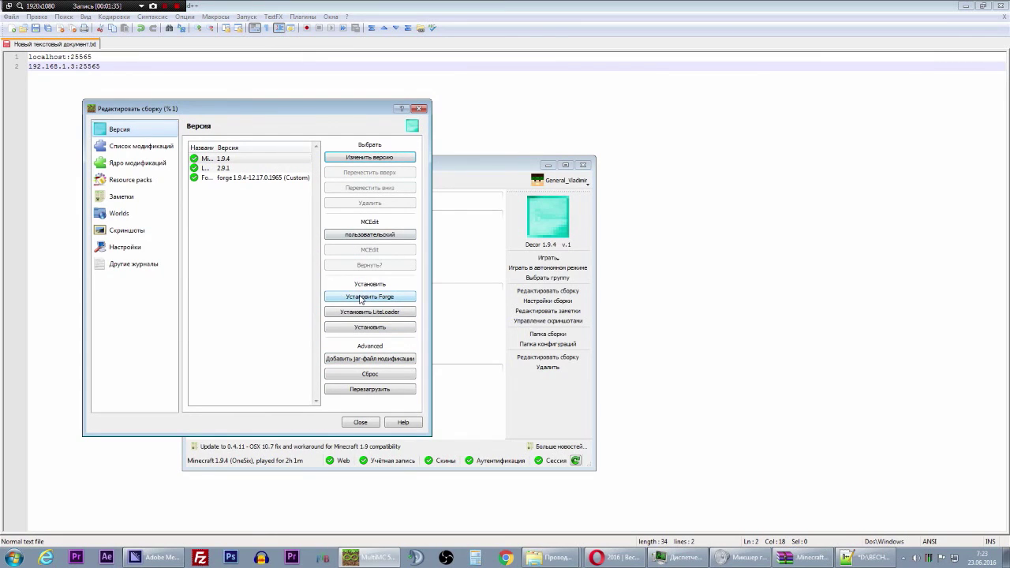
left_click(263, 178)
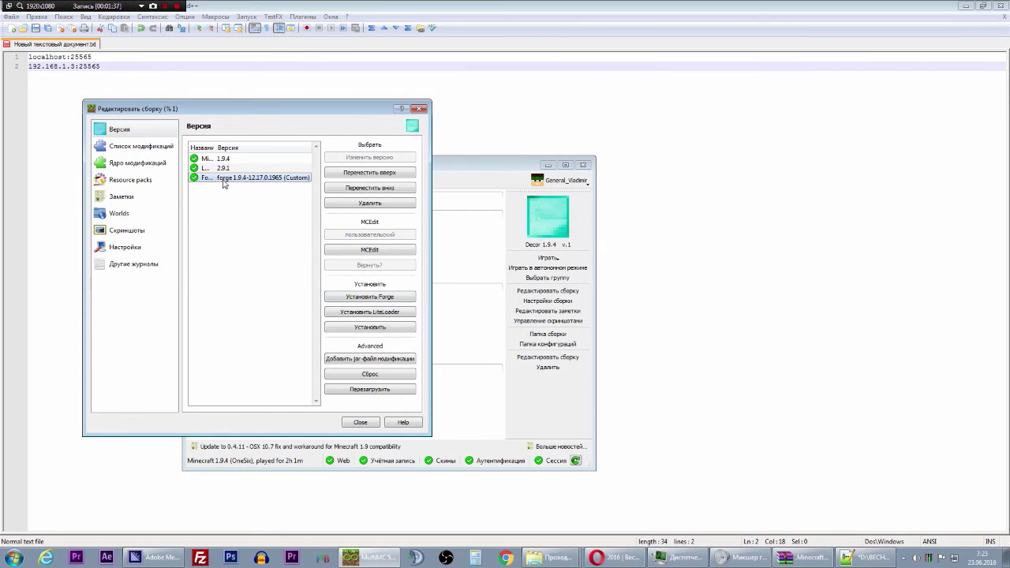
left_click(337, 297)
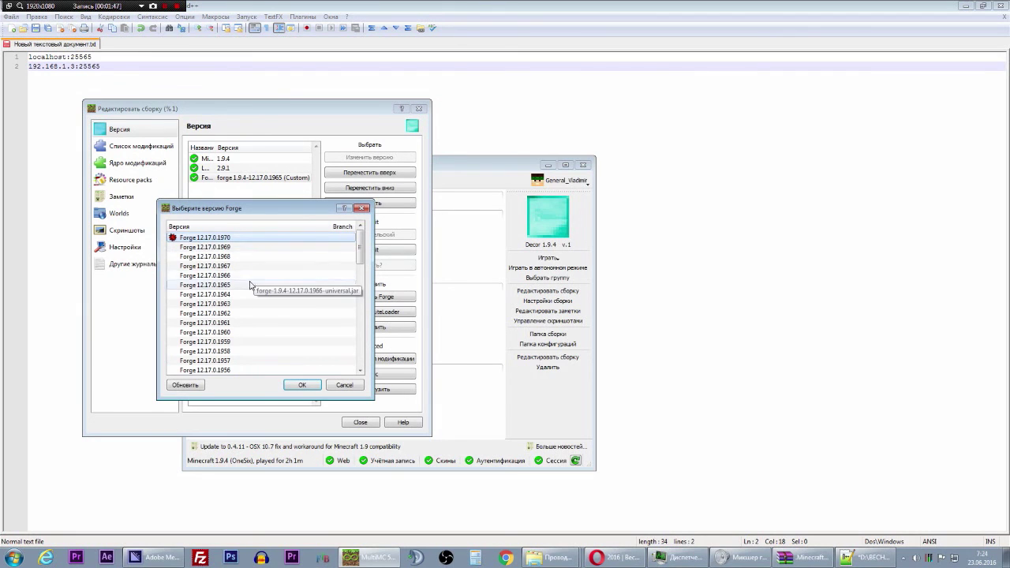
key("Escape")
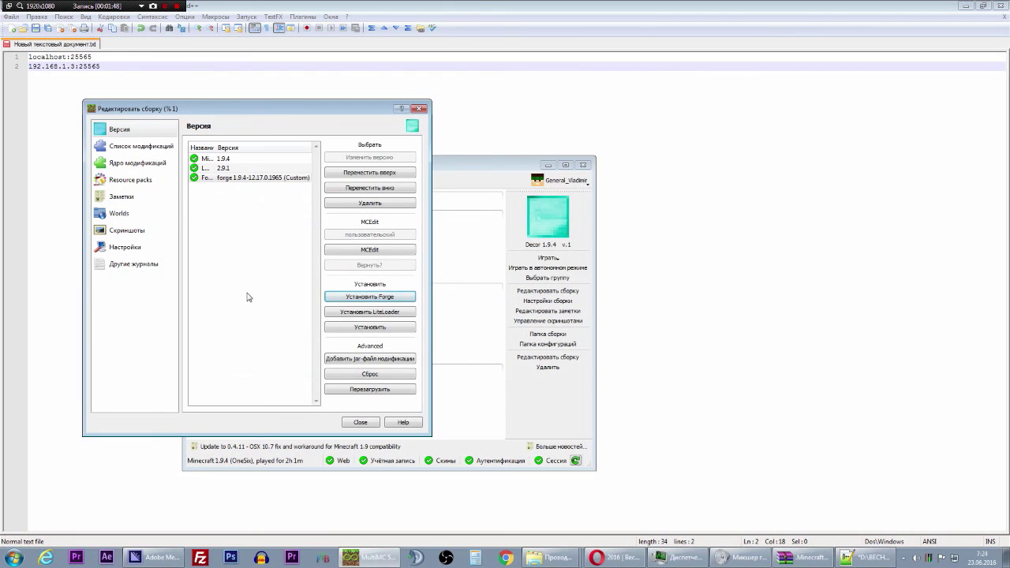
key("Escape")
Step: Review the memory allocation and automatically detected Java versions in the Decor 1.9.4 _ v.1 instance settings, and close them without changes
right_click(277, 251)
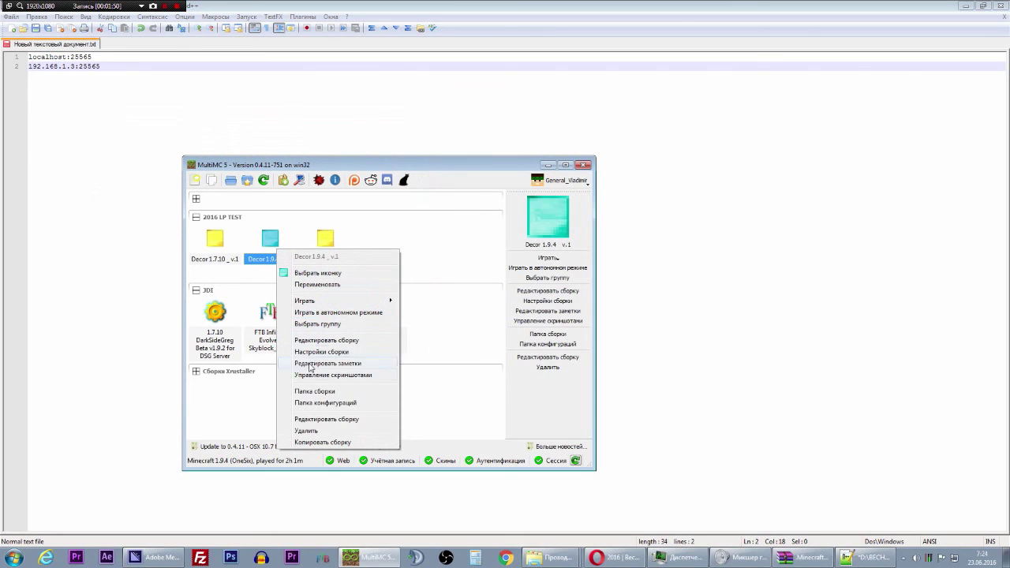
left_click(315, 351)
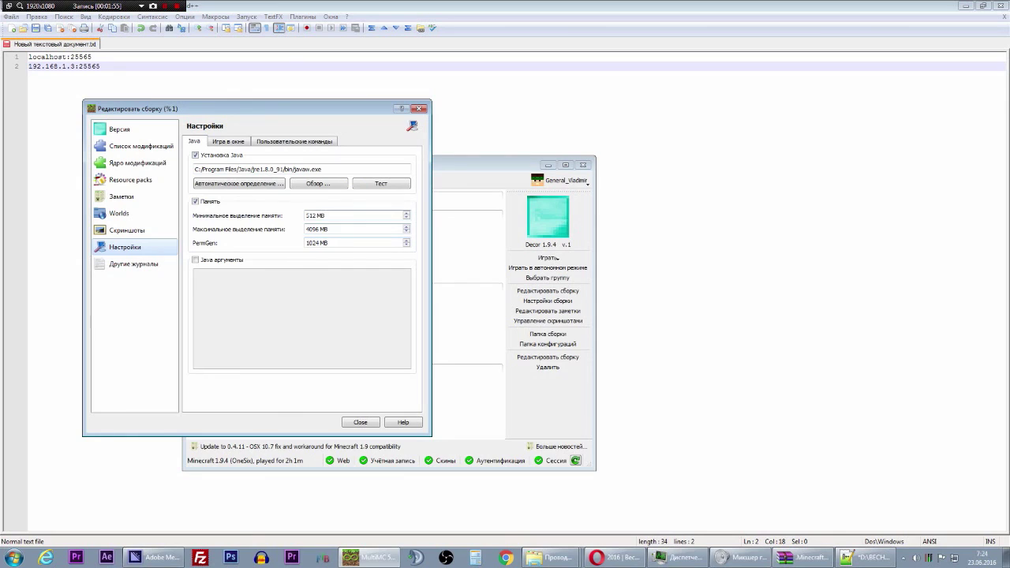
double_click(313, 243)
double_click(312, 229)
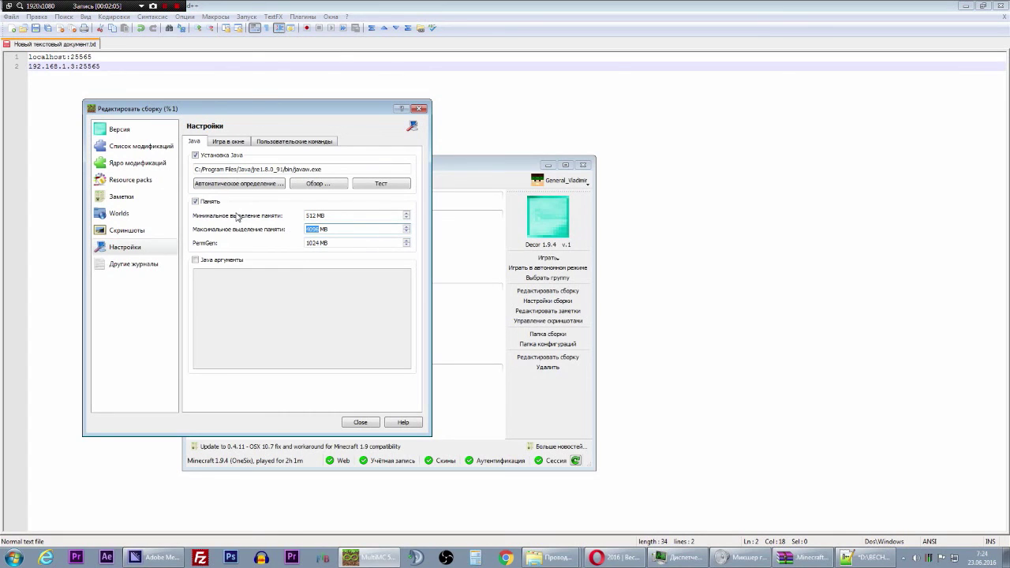
left_click(227, 186)
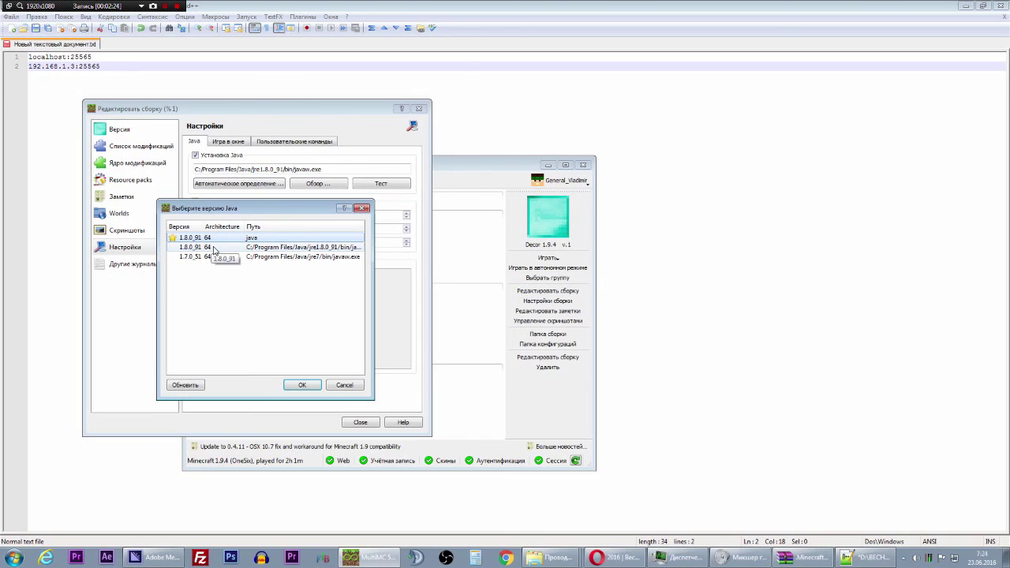
key("Escape")
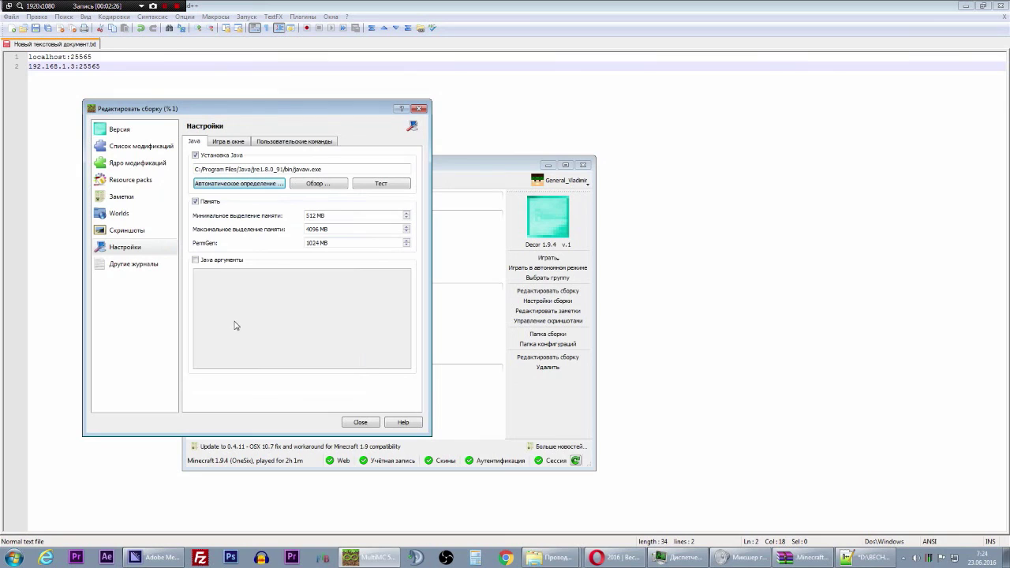
left_click_drag(318, 229, 290, 234)
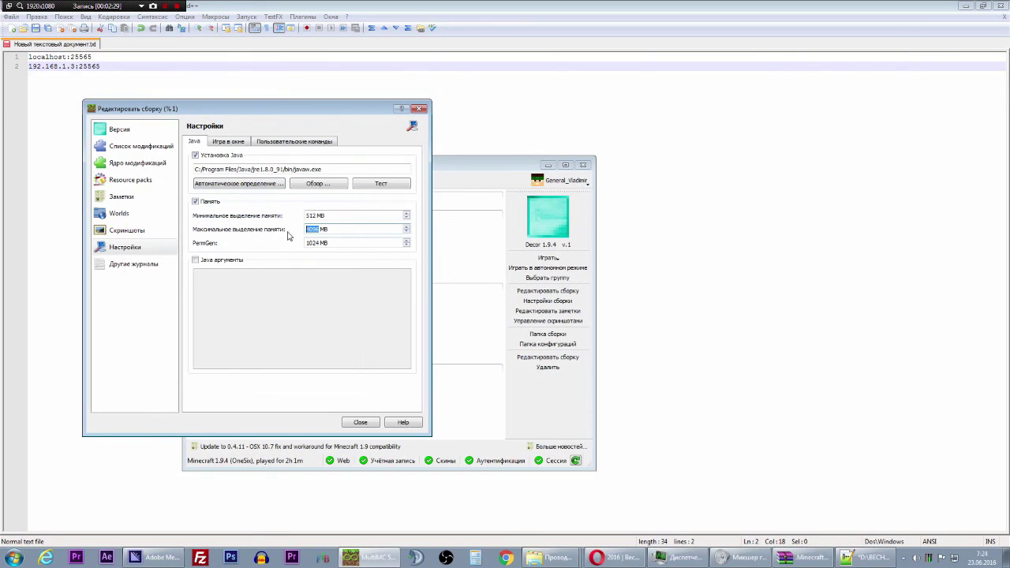
key("Escape")
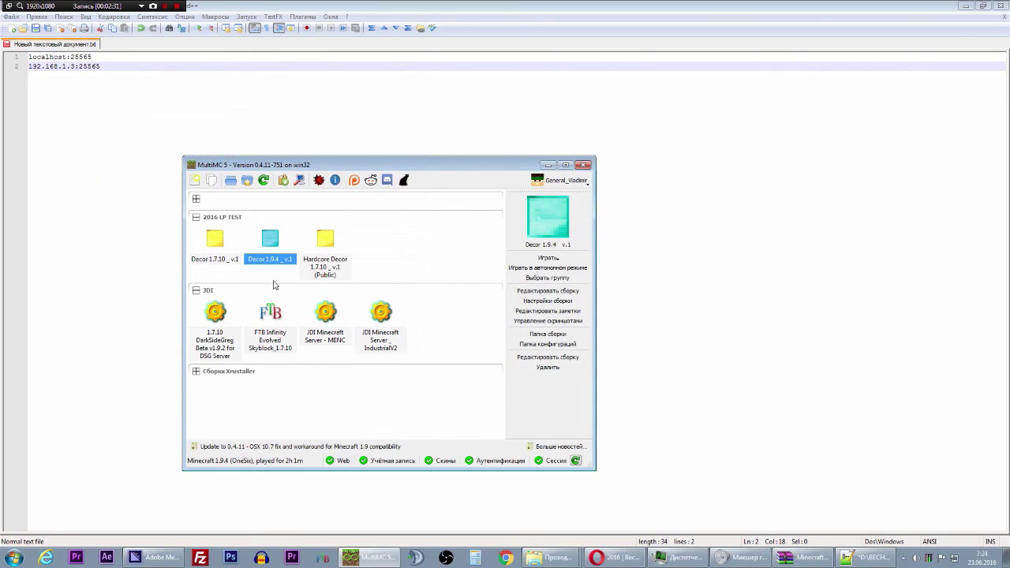
Step: Open the minecraft folder inside the Decor 1.9.4 _ v.1 instance folder and reposition its window
right_click(274, 255)
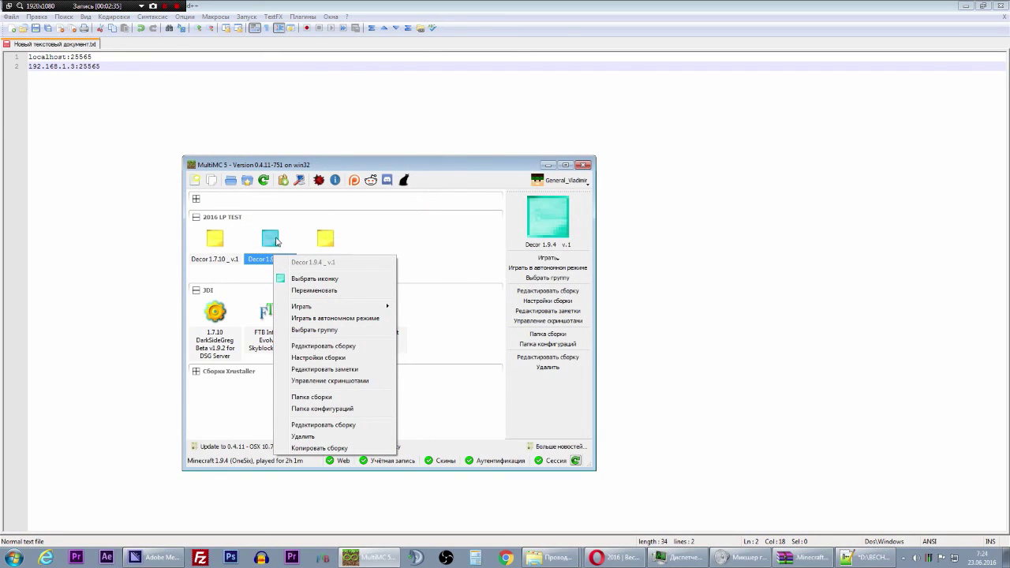
left_click(310, 399)
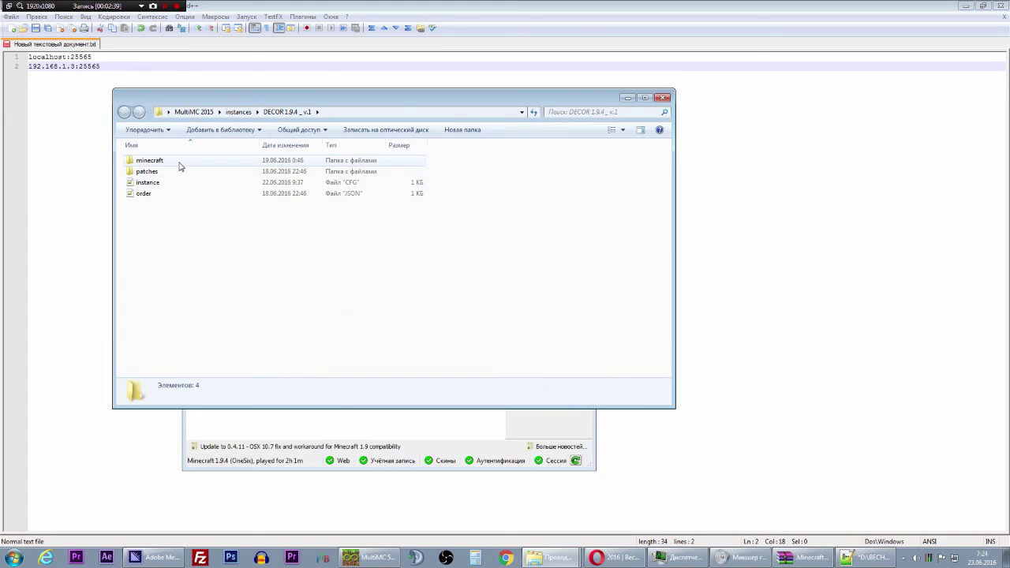
double_click(179, 165)
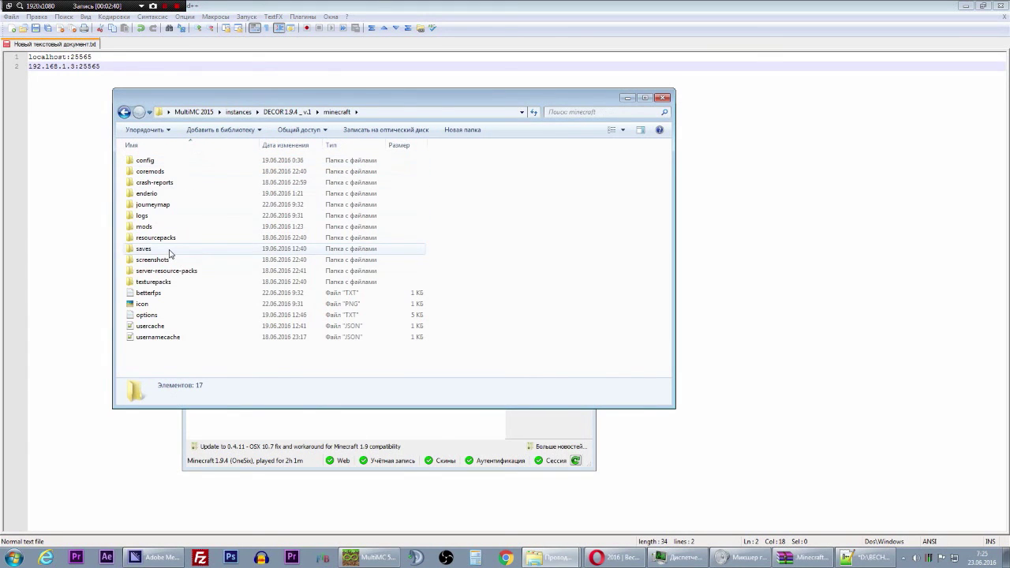
left_click_drag(399, 101, 434, 149)
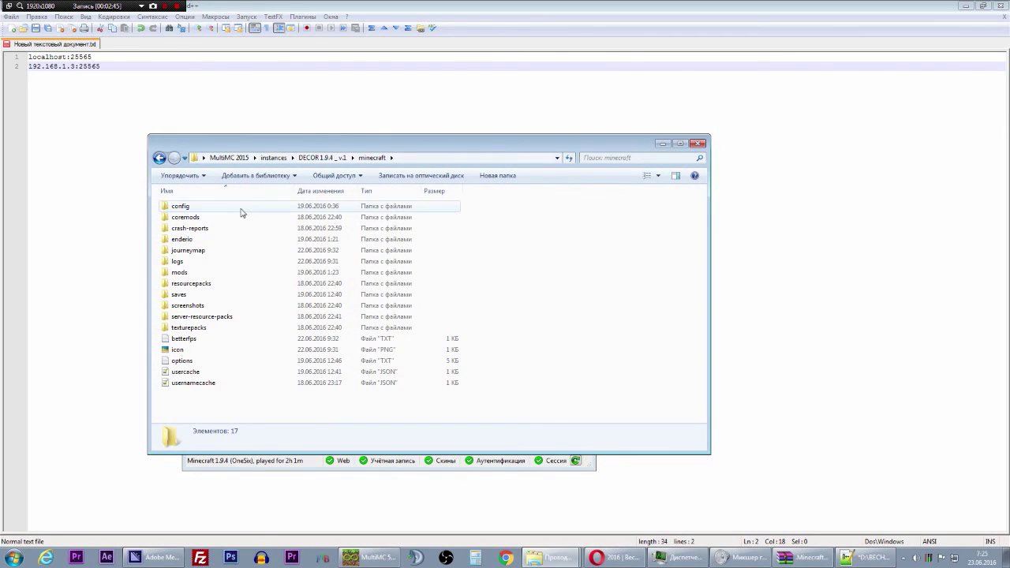
Step: Select the config, mods, resourcepacks and saves folders together with the betterfps, options, usercache and usernamecache files
left_click(189, 208)
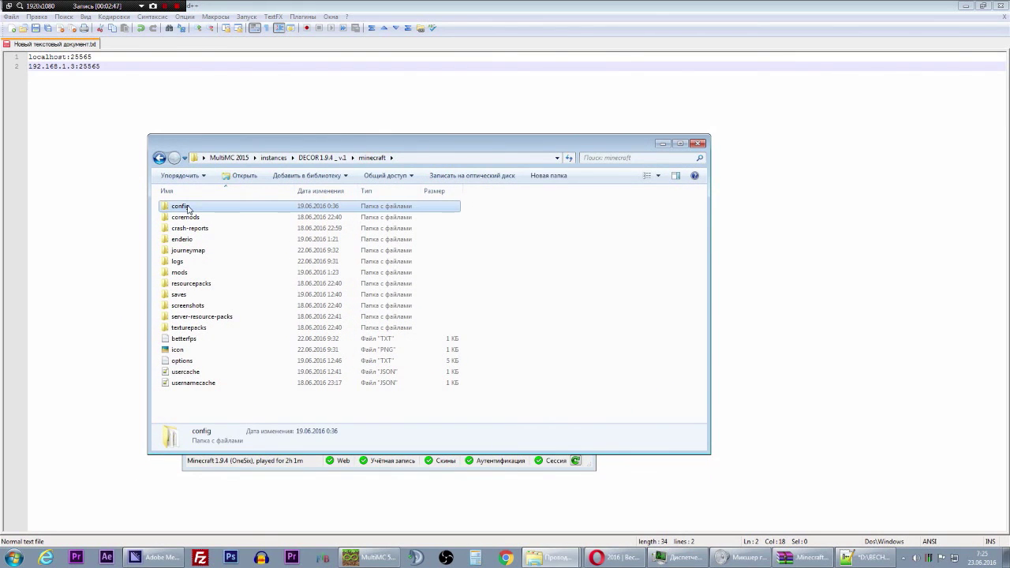
left_click(203, 272, "ctrl")
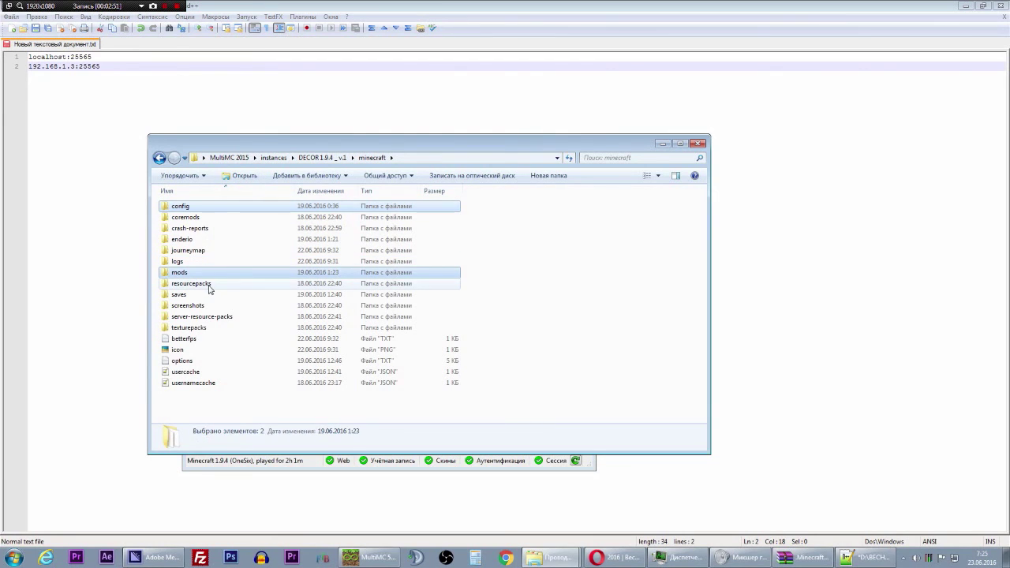
left_click(206, 283, "ctrl")
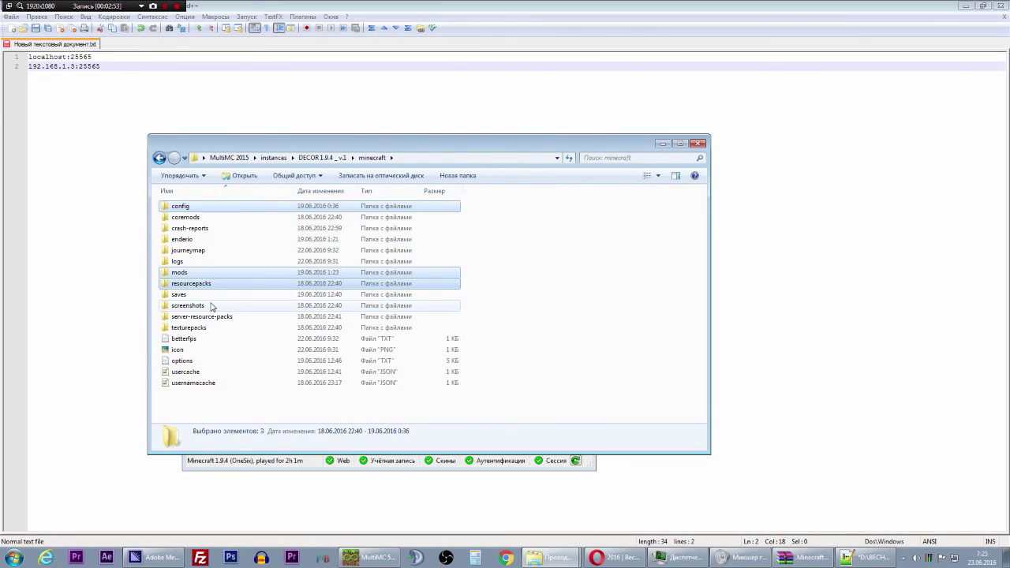
left_click(199, 294, "ctrl")
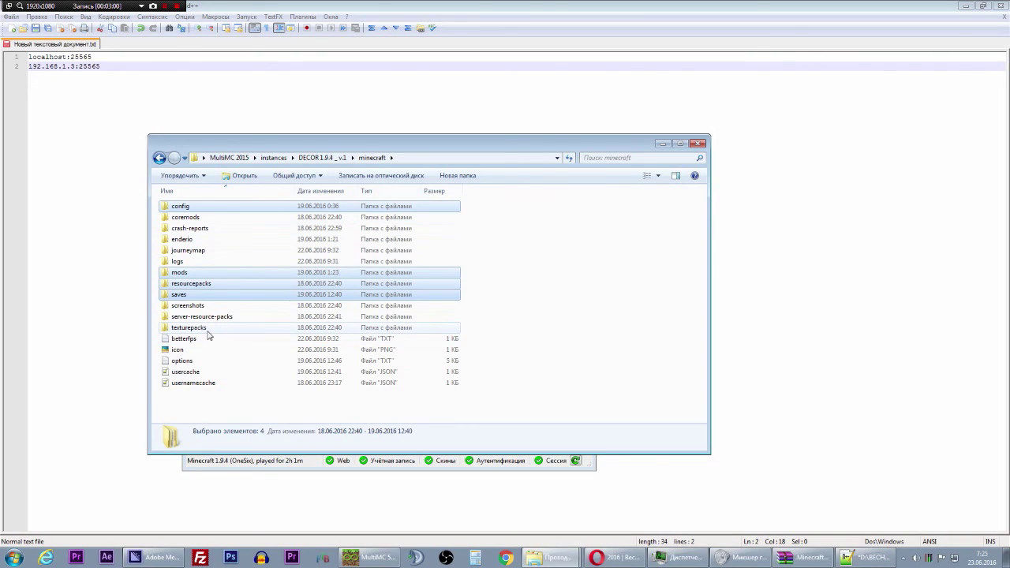
mouse_move(208, 334)
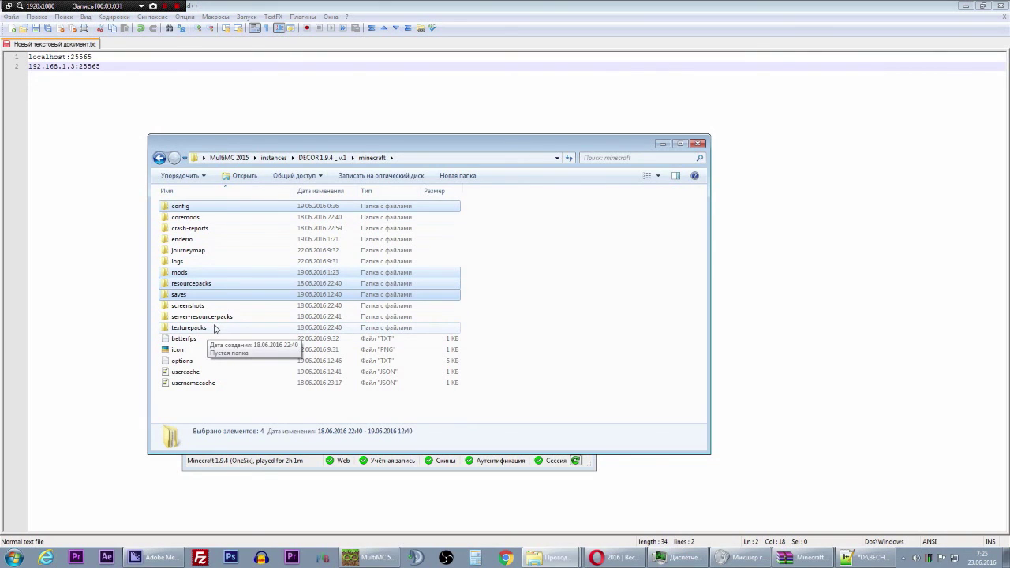
left_click_drag(215, 398, 169, 363)
left_click(195, 339, "ctrl")
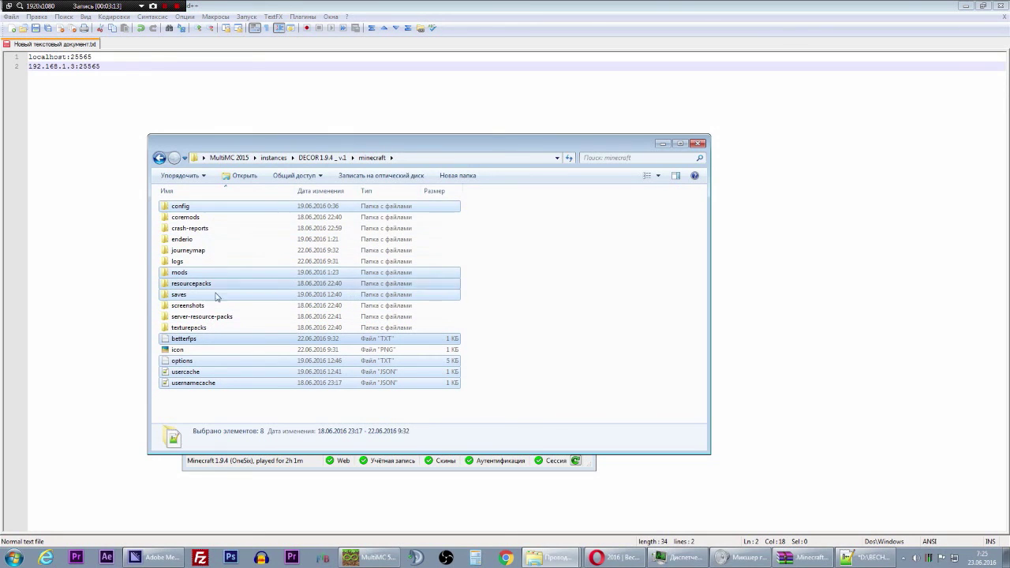
Step: Clear the file selection and close both the minecraft folder window and MultiMC
left_click(542, 307)
left_click(698, 144)
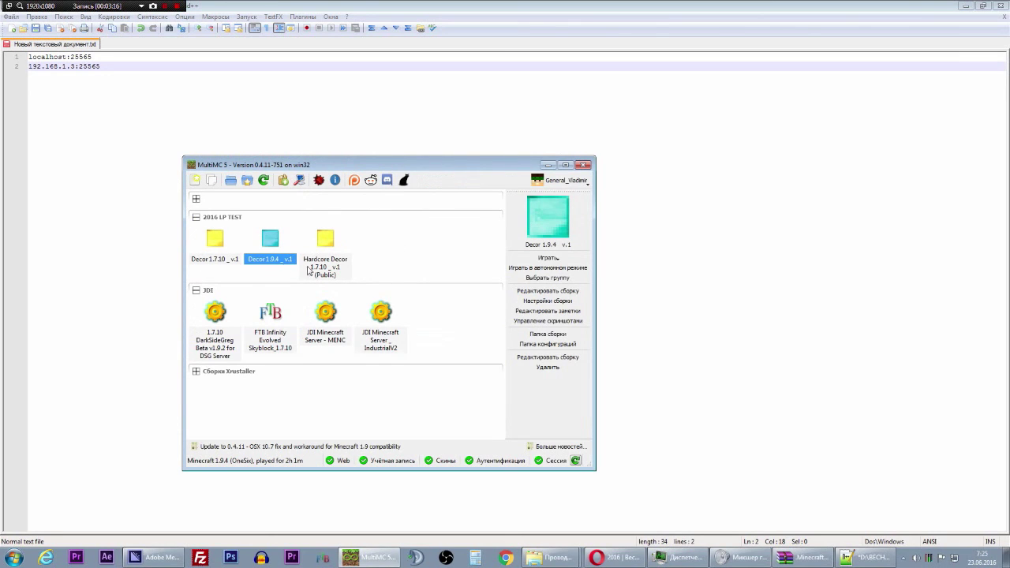
left_click(583, 164)
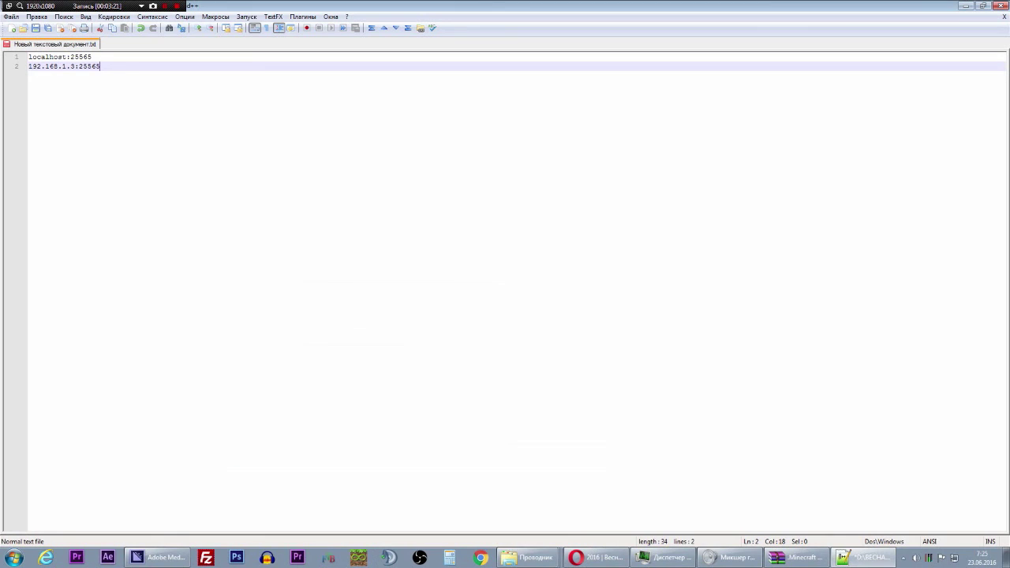